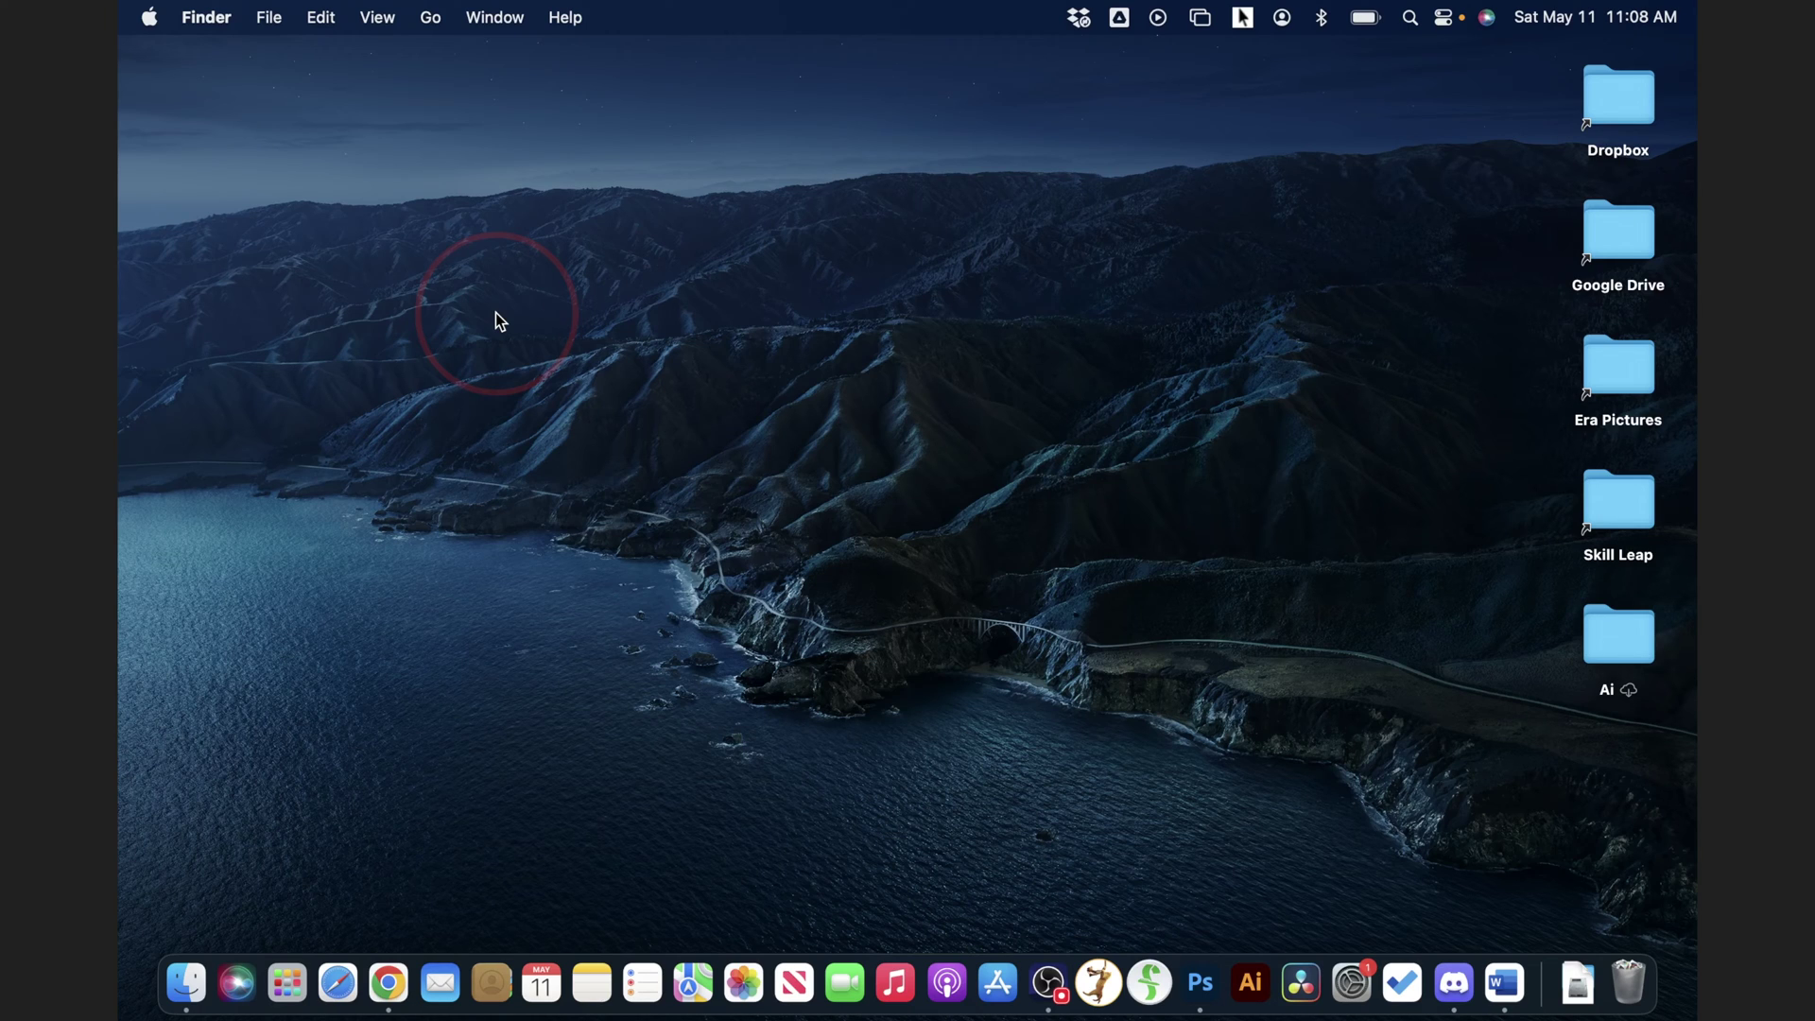
Step: Reveal the hidden Library entry in the Go menu with Option and open the user Library folder
{"action": "left_click", "coordinate": [433, 16]}
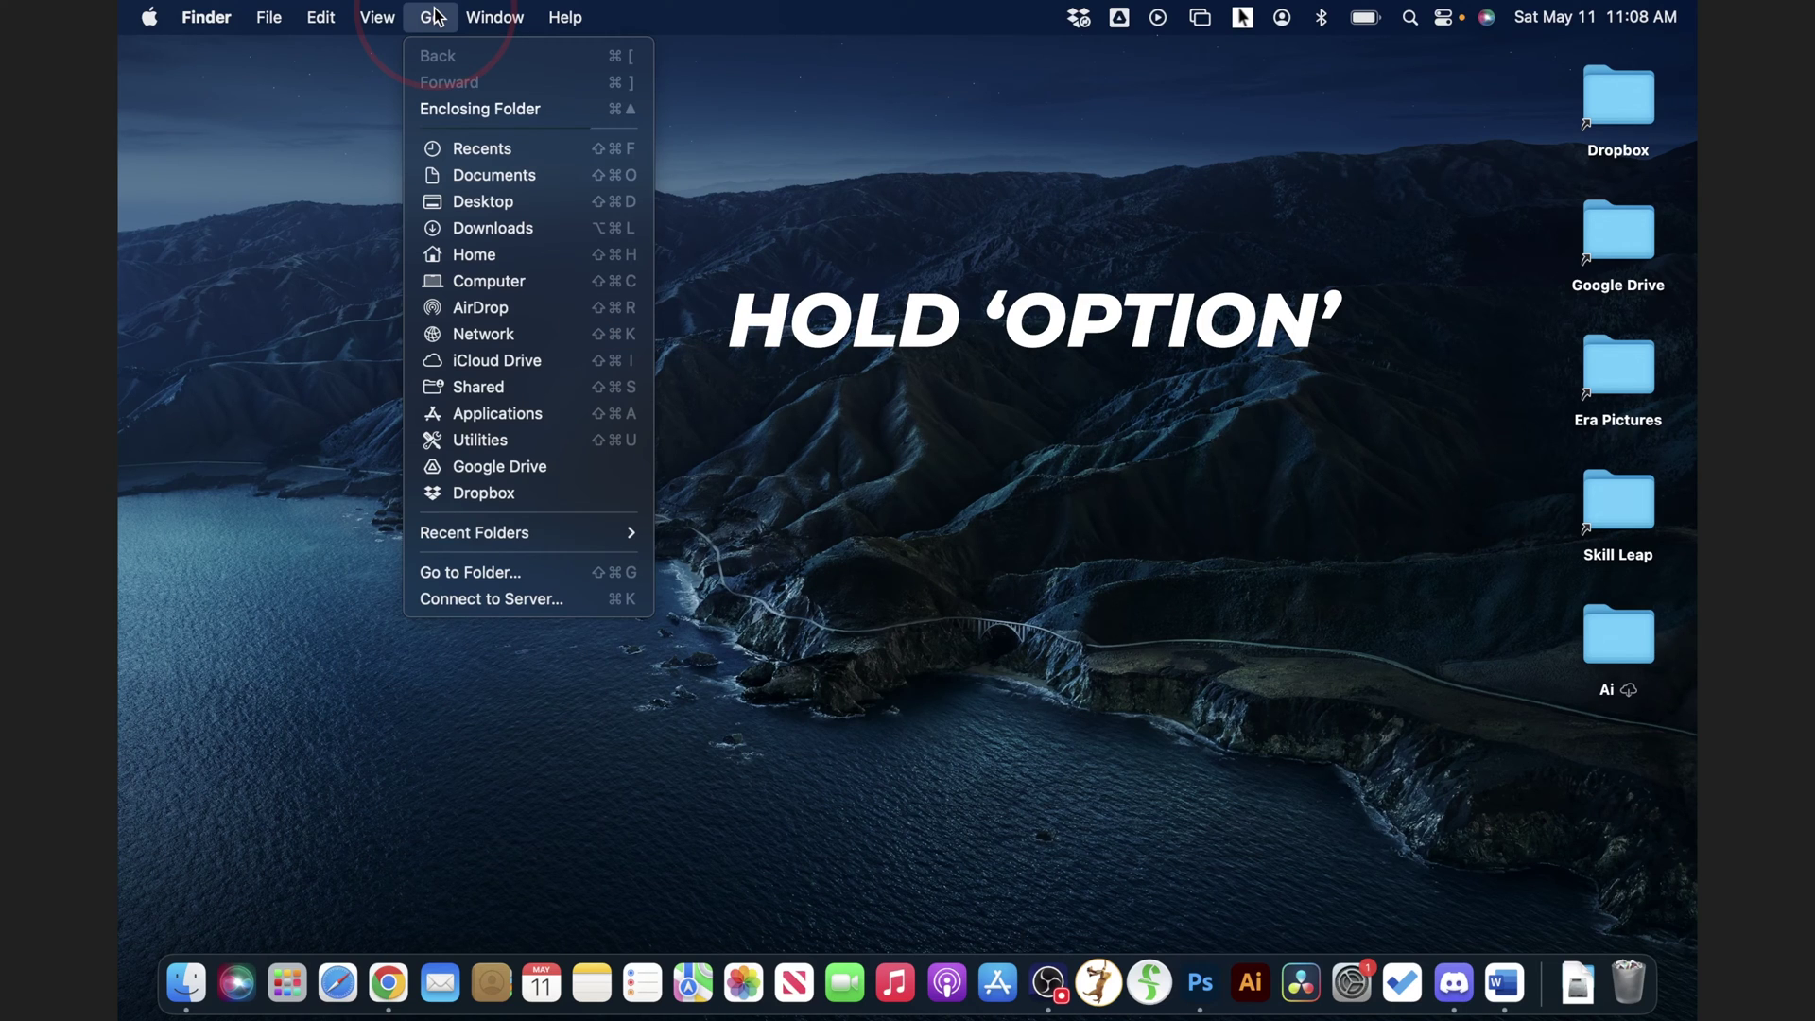
{"action": "key", "text": "alt"}
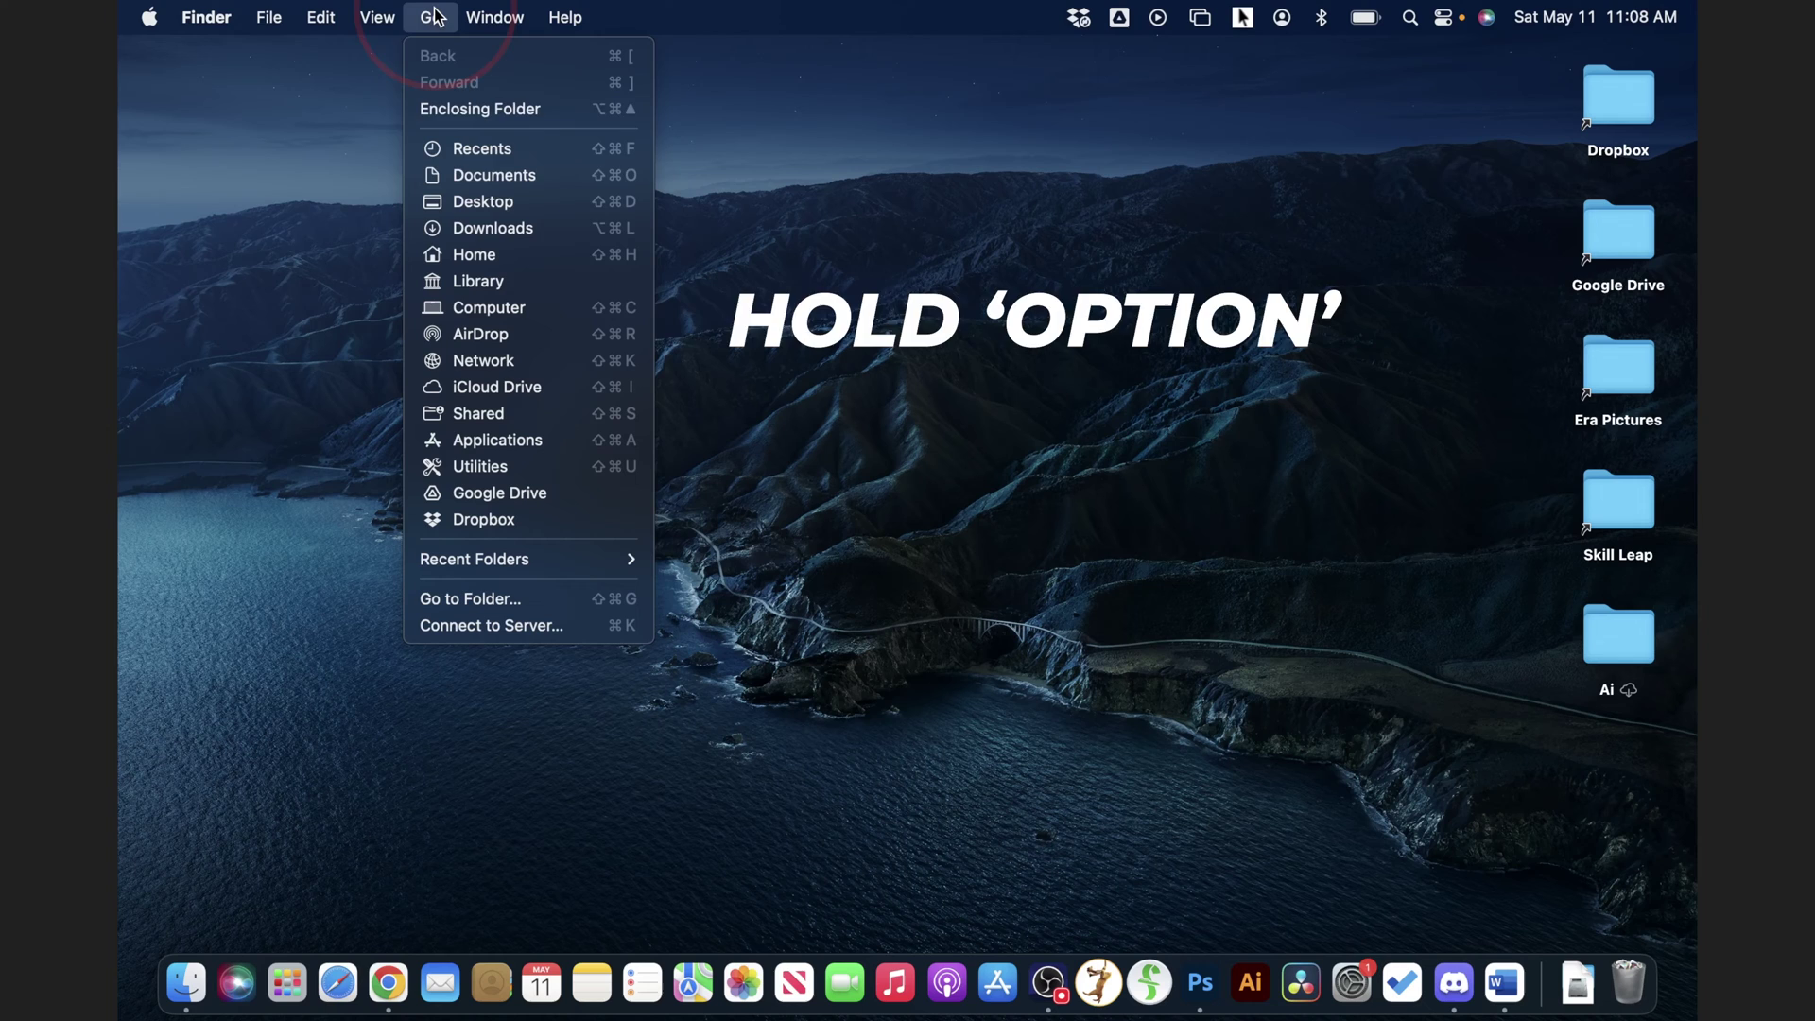
{"action": "left_click", "coordinate": [498, 283]}
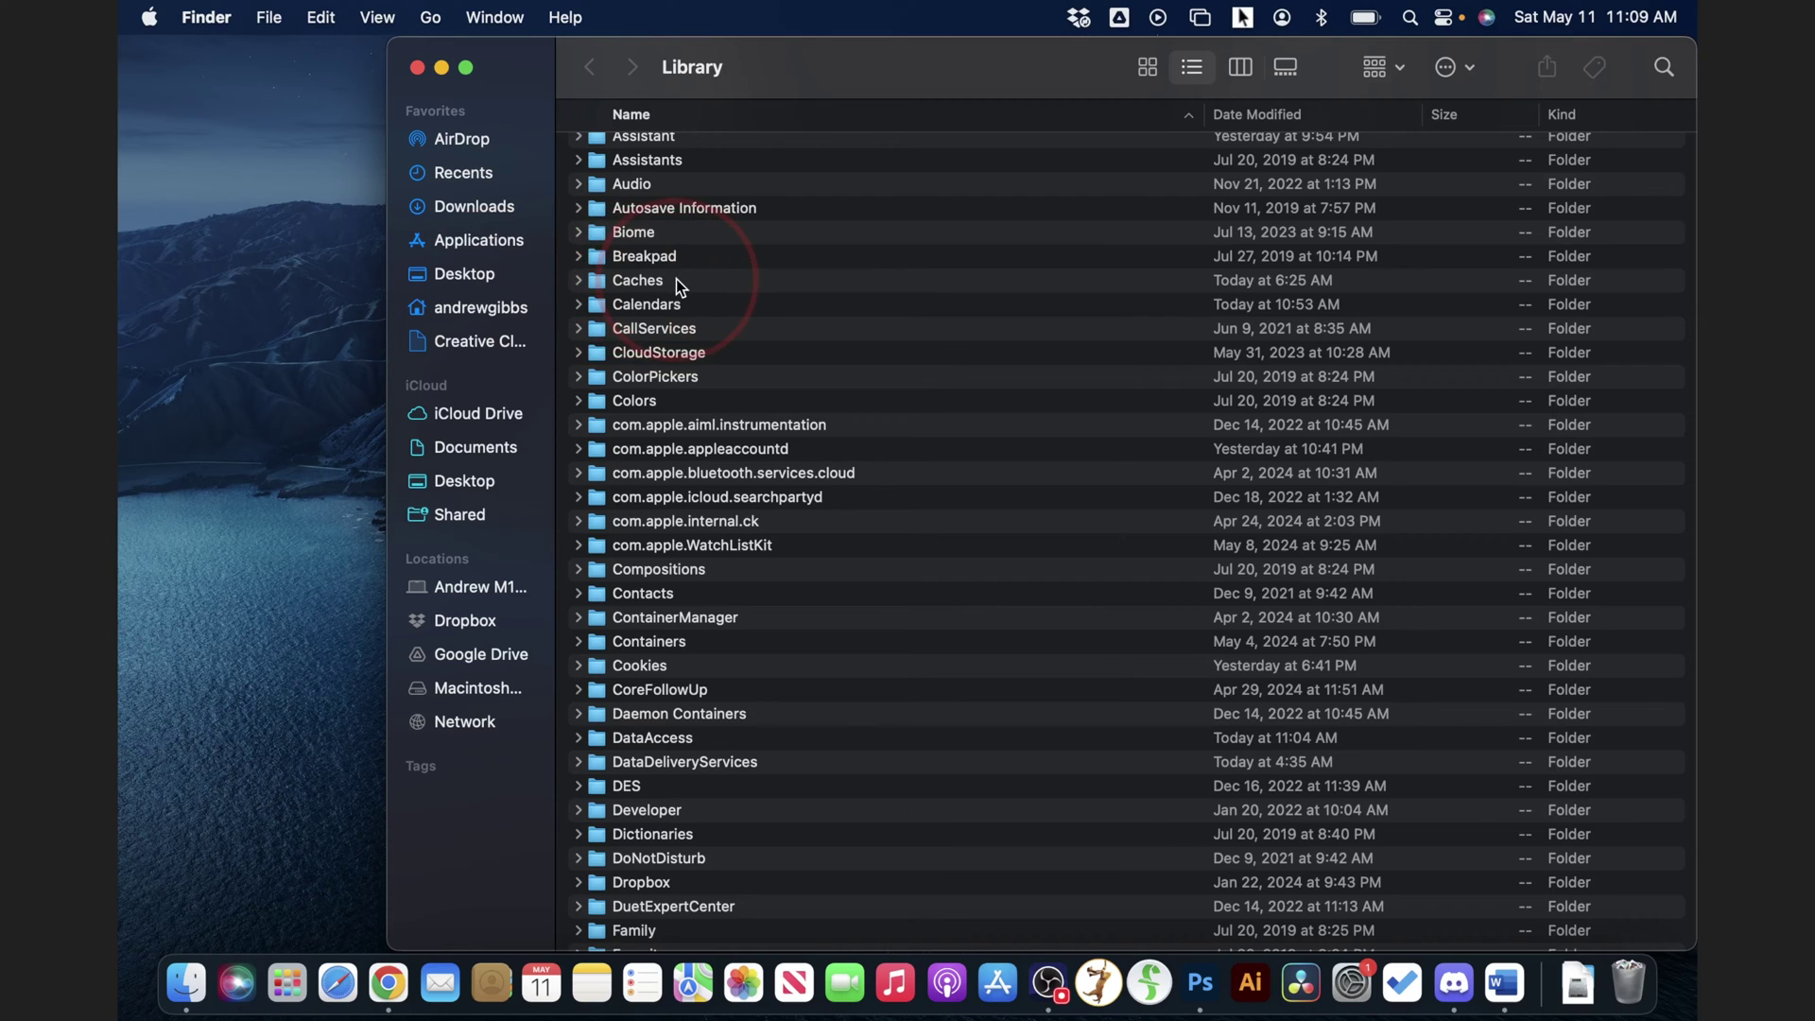
Step: Open the Caches folder and confirm in Get Info that it totals about 112 GB
{"action": "double_click", "coordinate": [677, 280]}
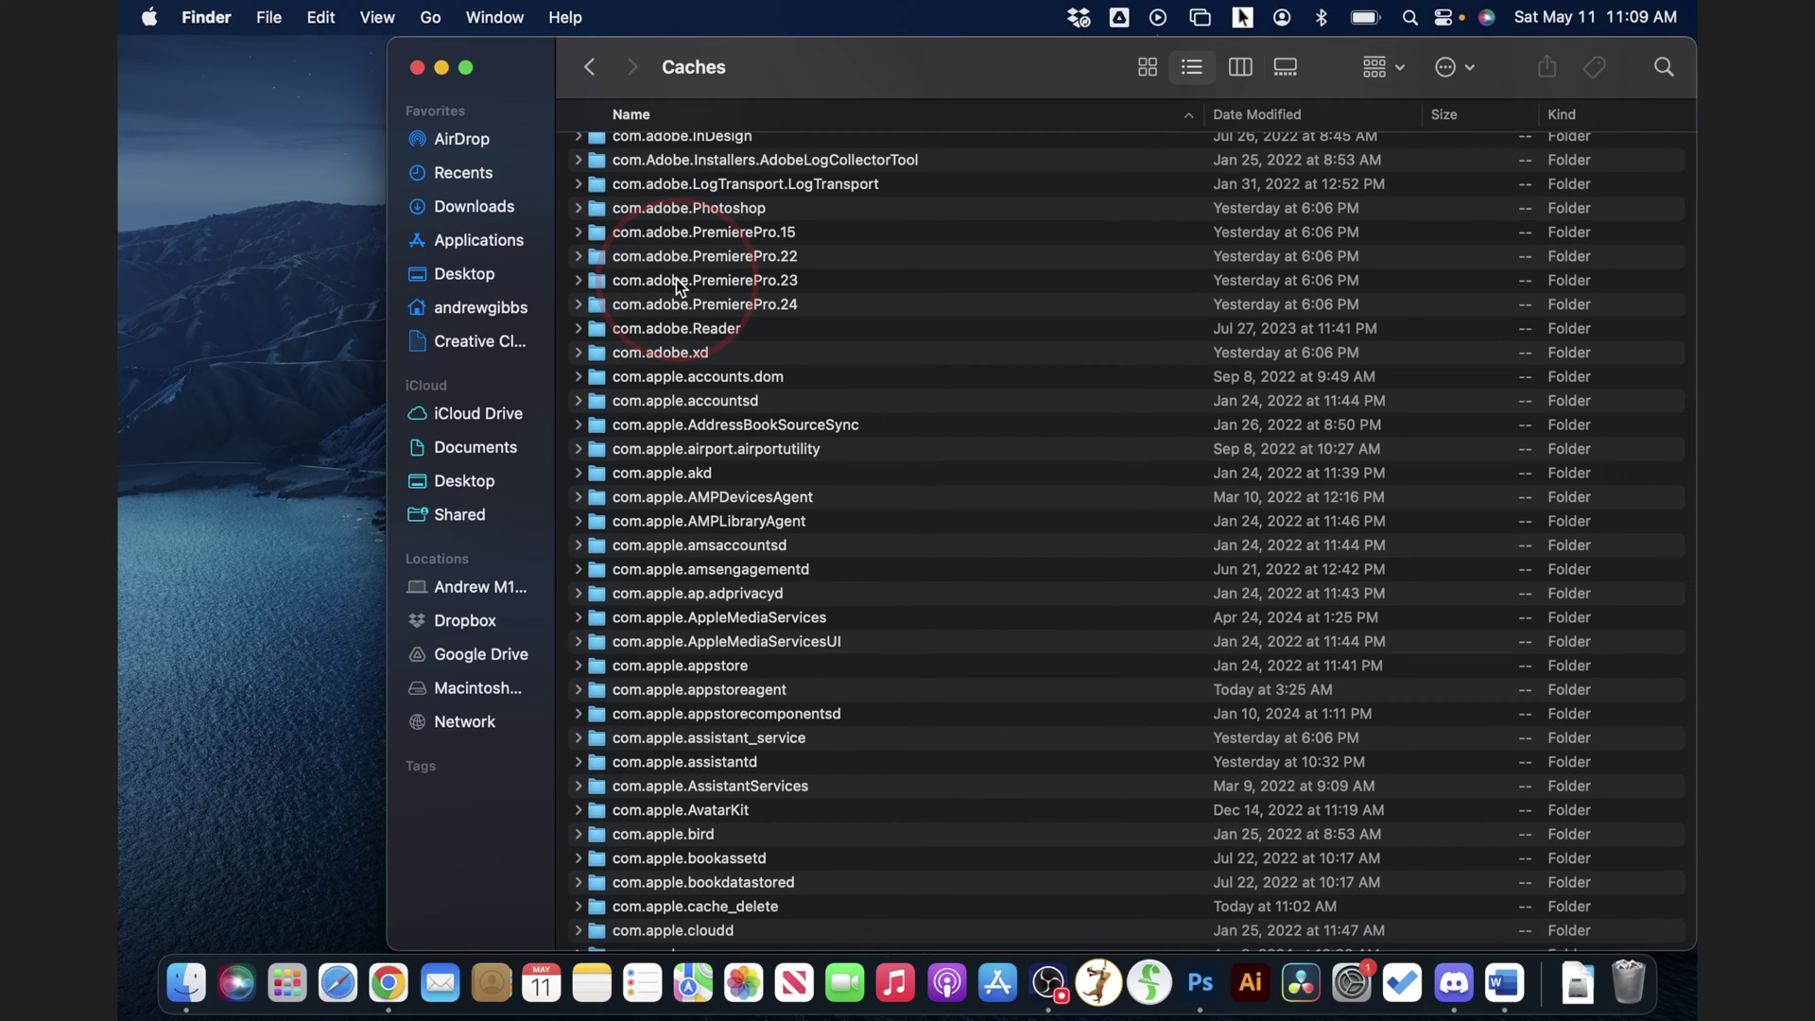
{"action": "left_click", "coordinate": [269, 17]}
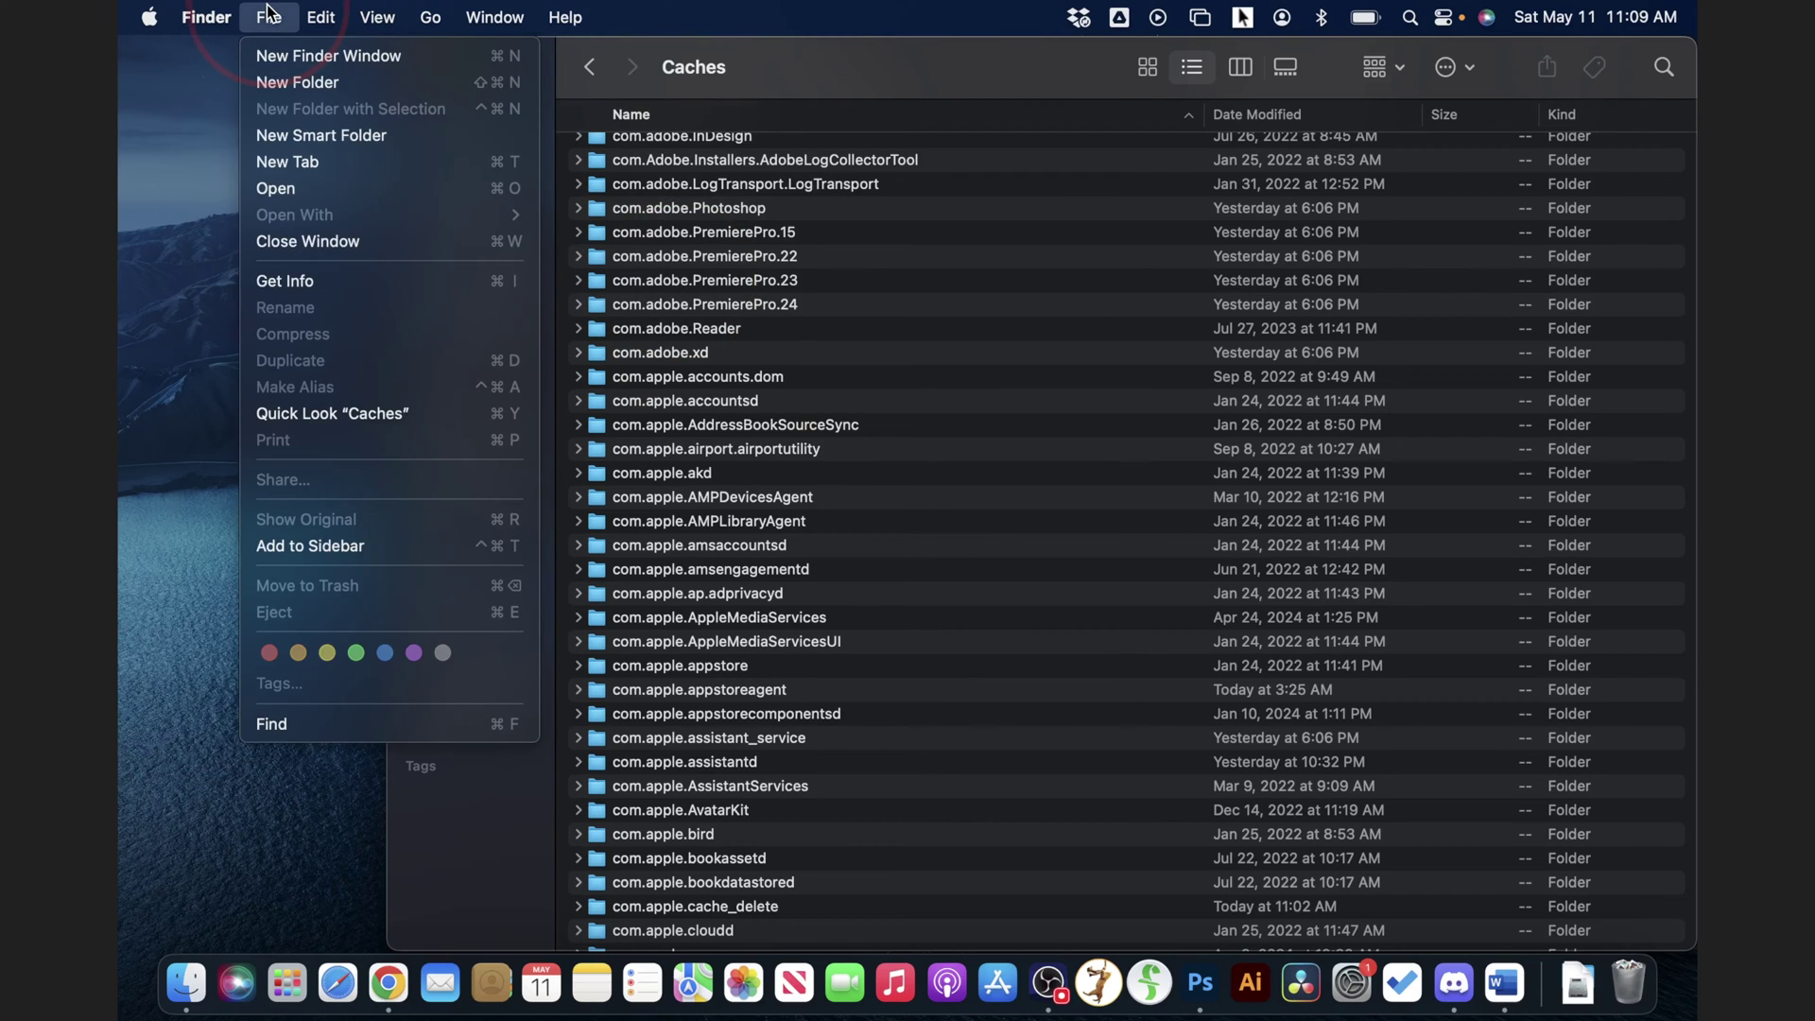
{"action": "left_click", "coordinate": [316, 277]}
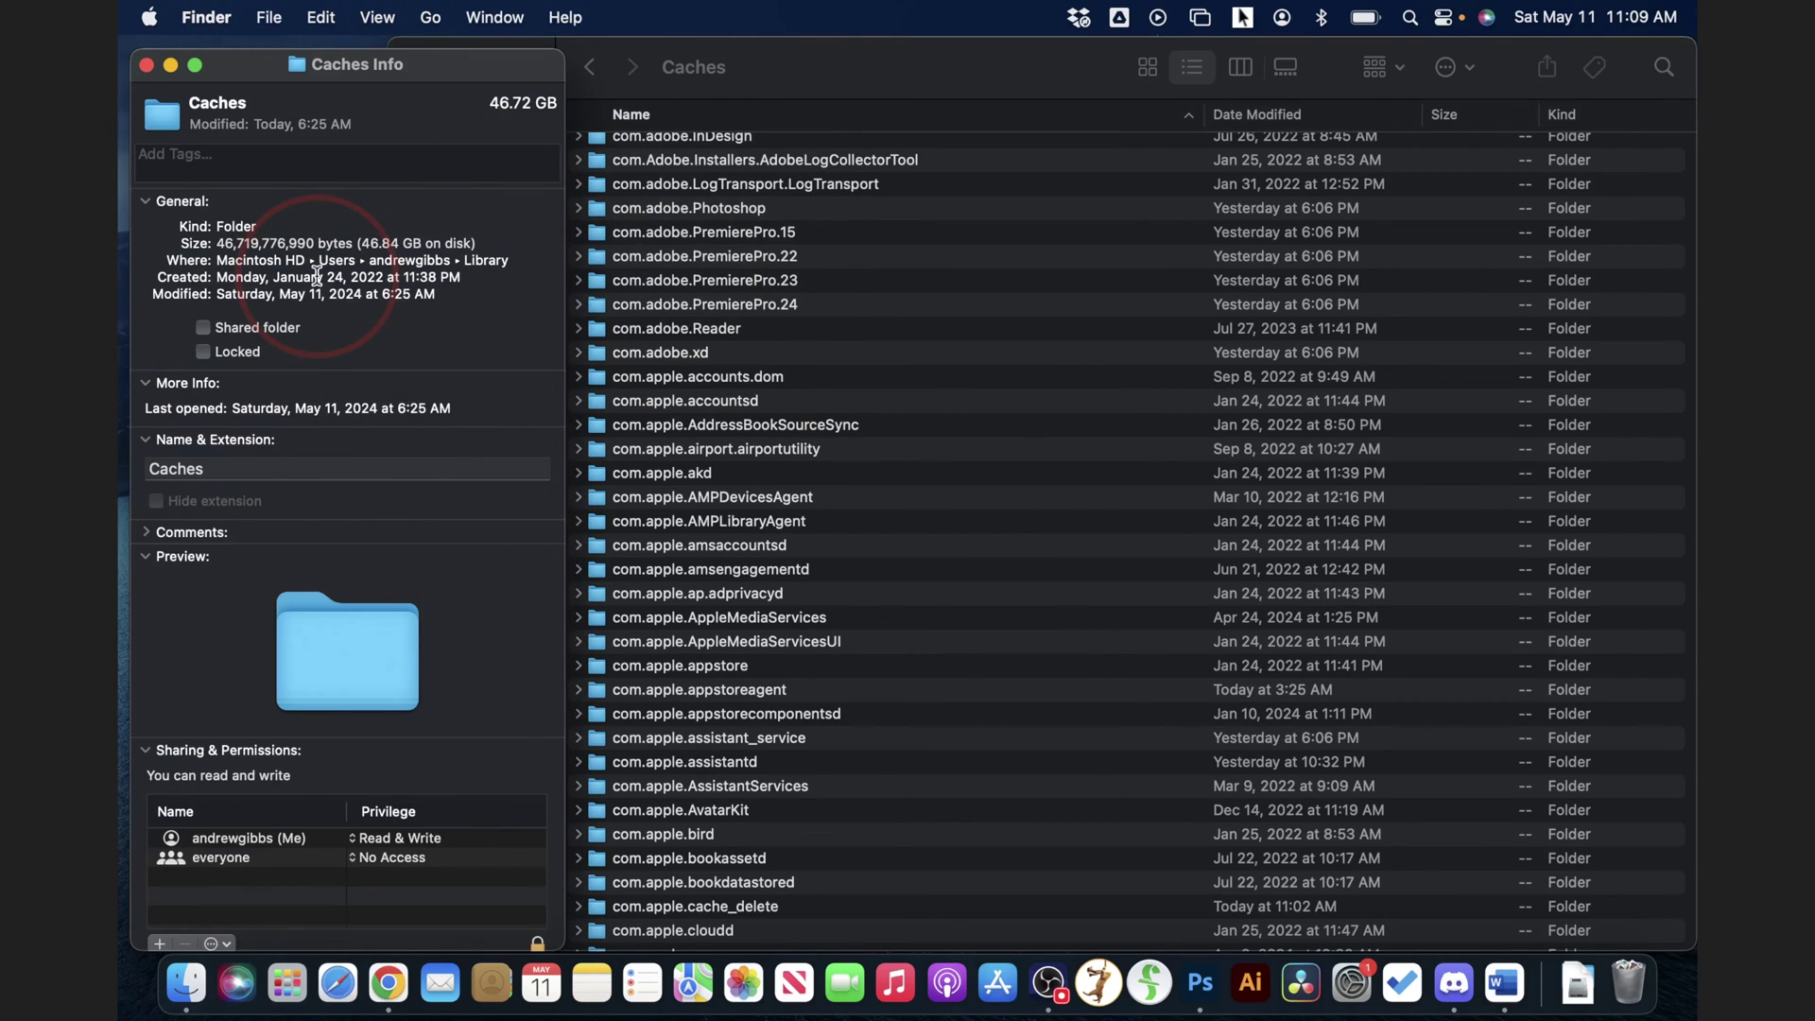
{"action": "left_click_drag", "start_coordinate": [366, 244], "coordinate": [425, 247]}
{"action": "left_click", "coordinate": [147, 64]}
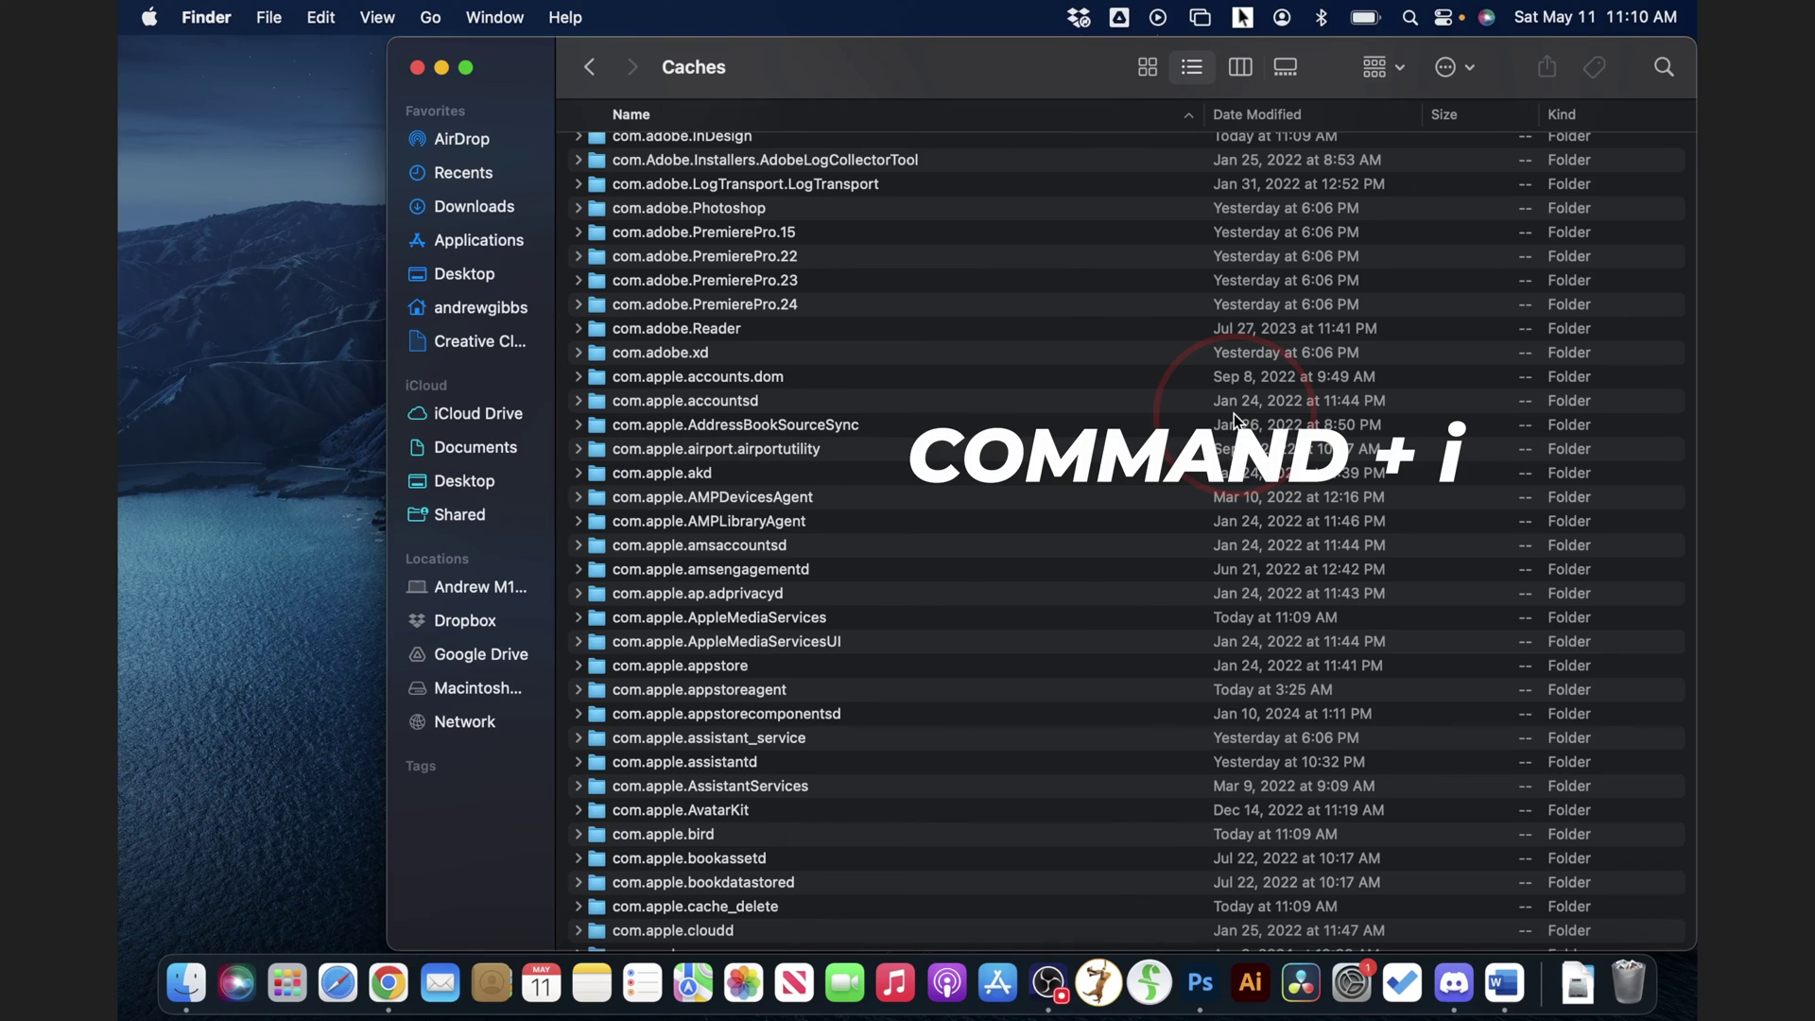
{"action": "key", "text": "super+i"}
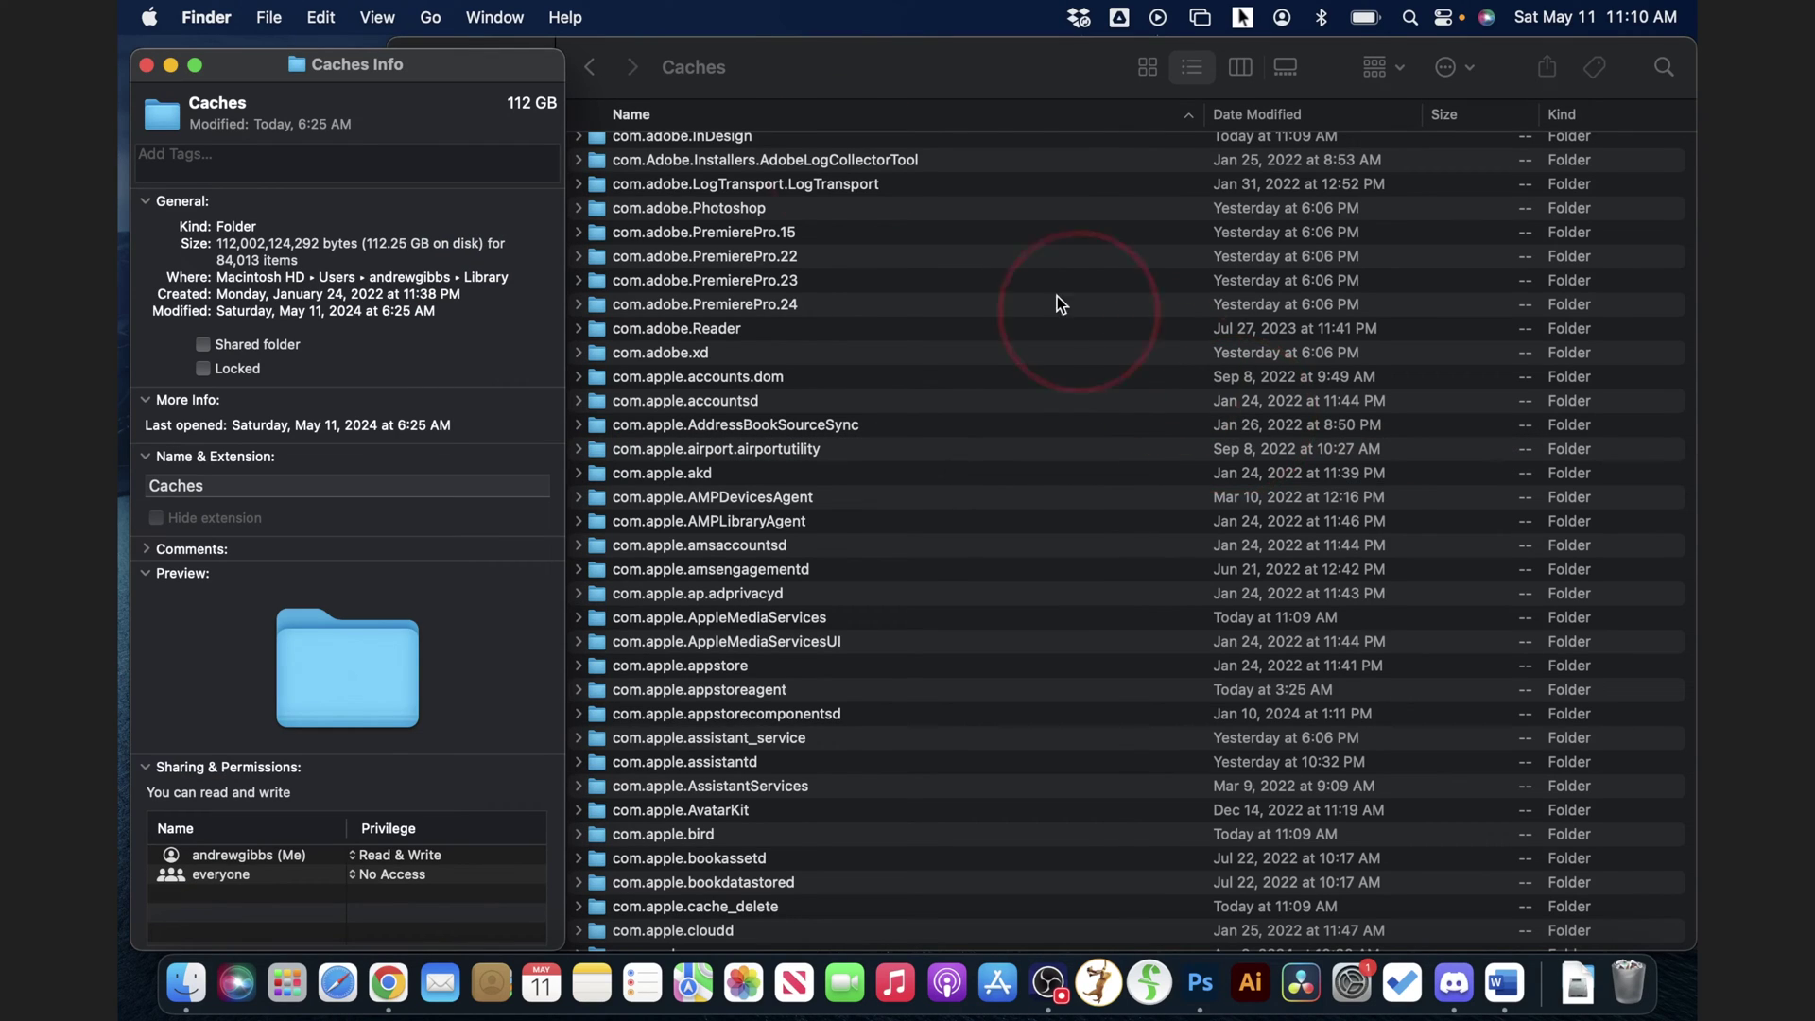
{"action": "left_click", "coordinate": [146, 64]}
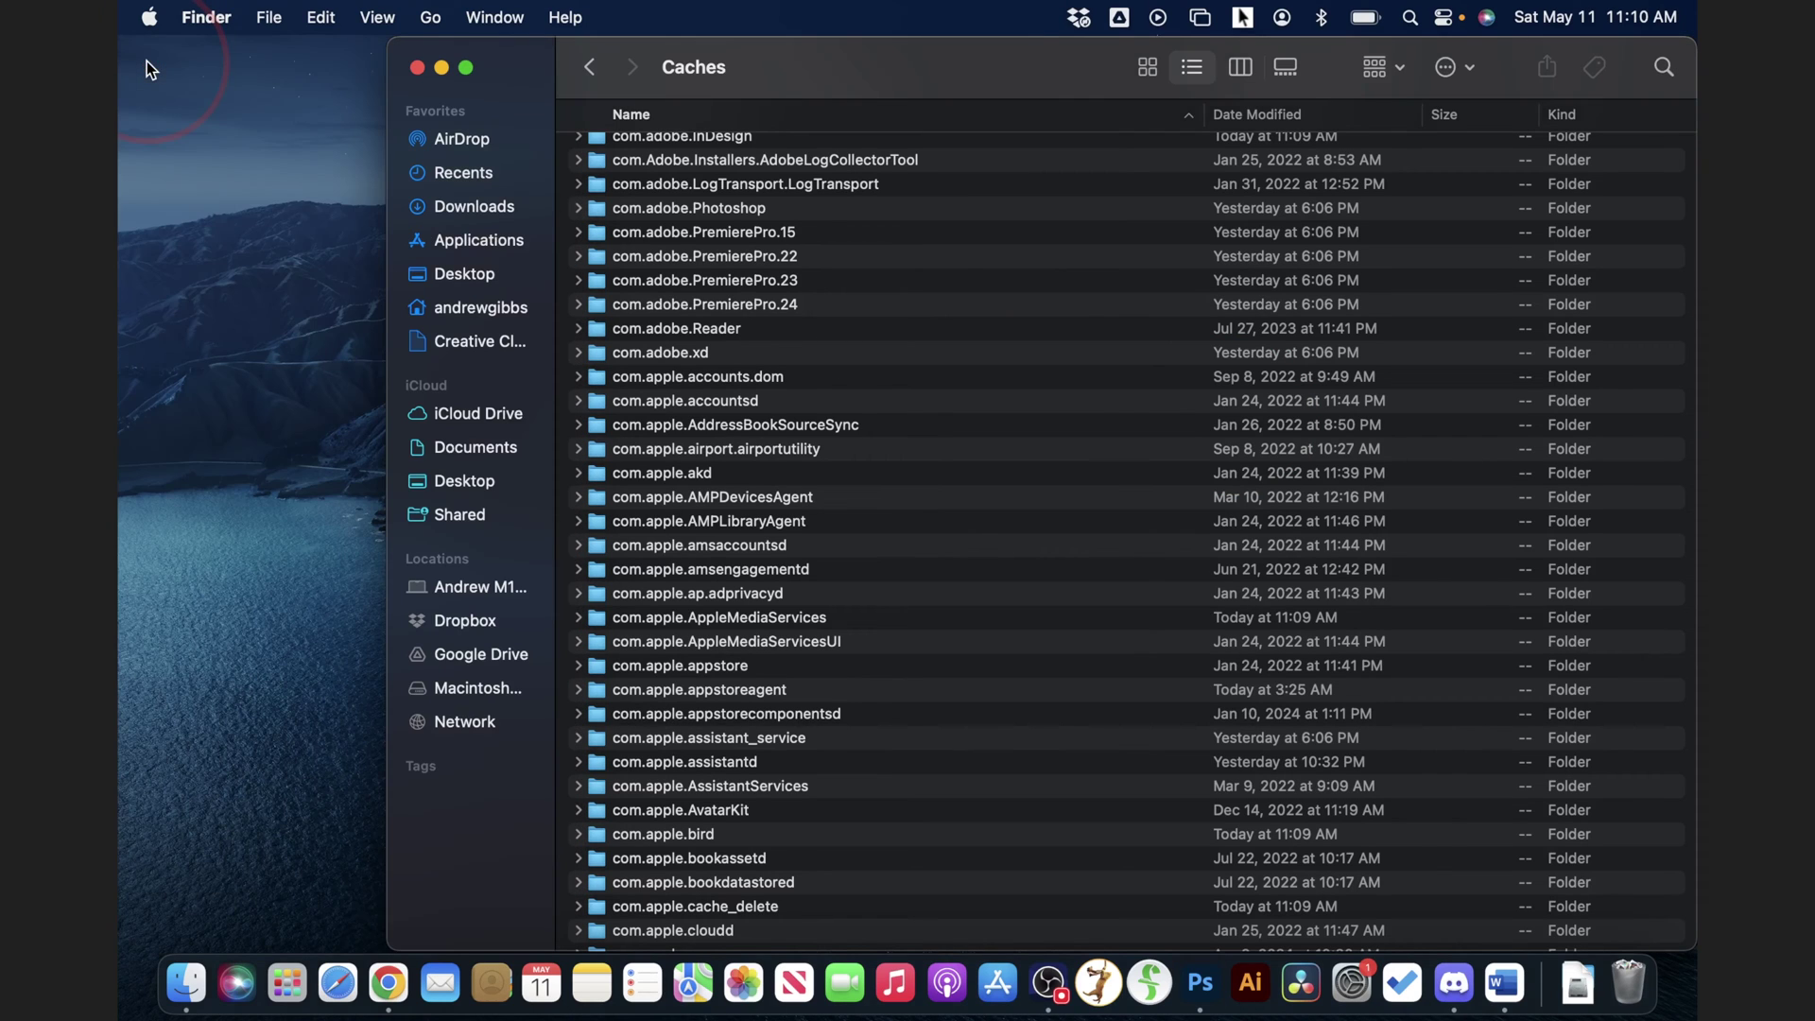
Step: Select all 227 items in the user Caches folder and move them to the Trash
{"action": "left_click", "coordinate": [1023, 304]}
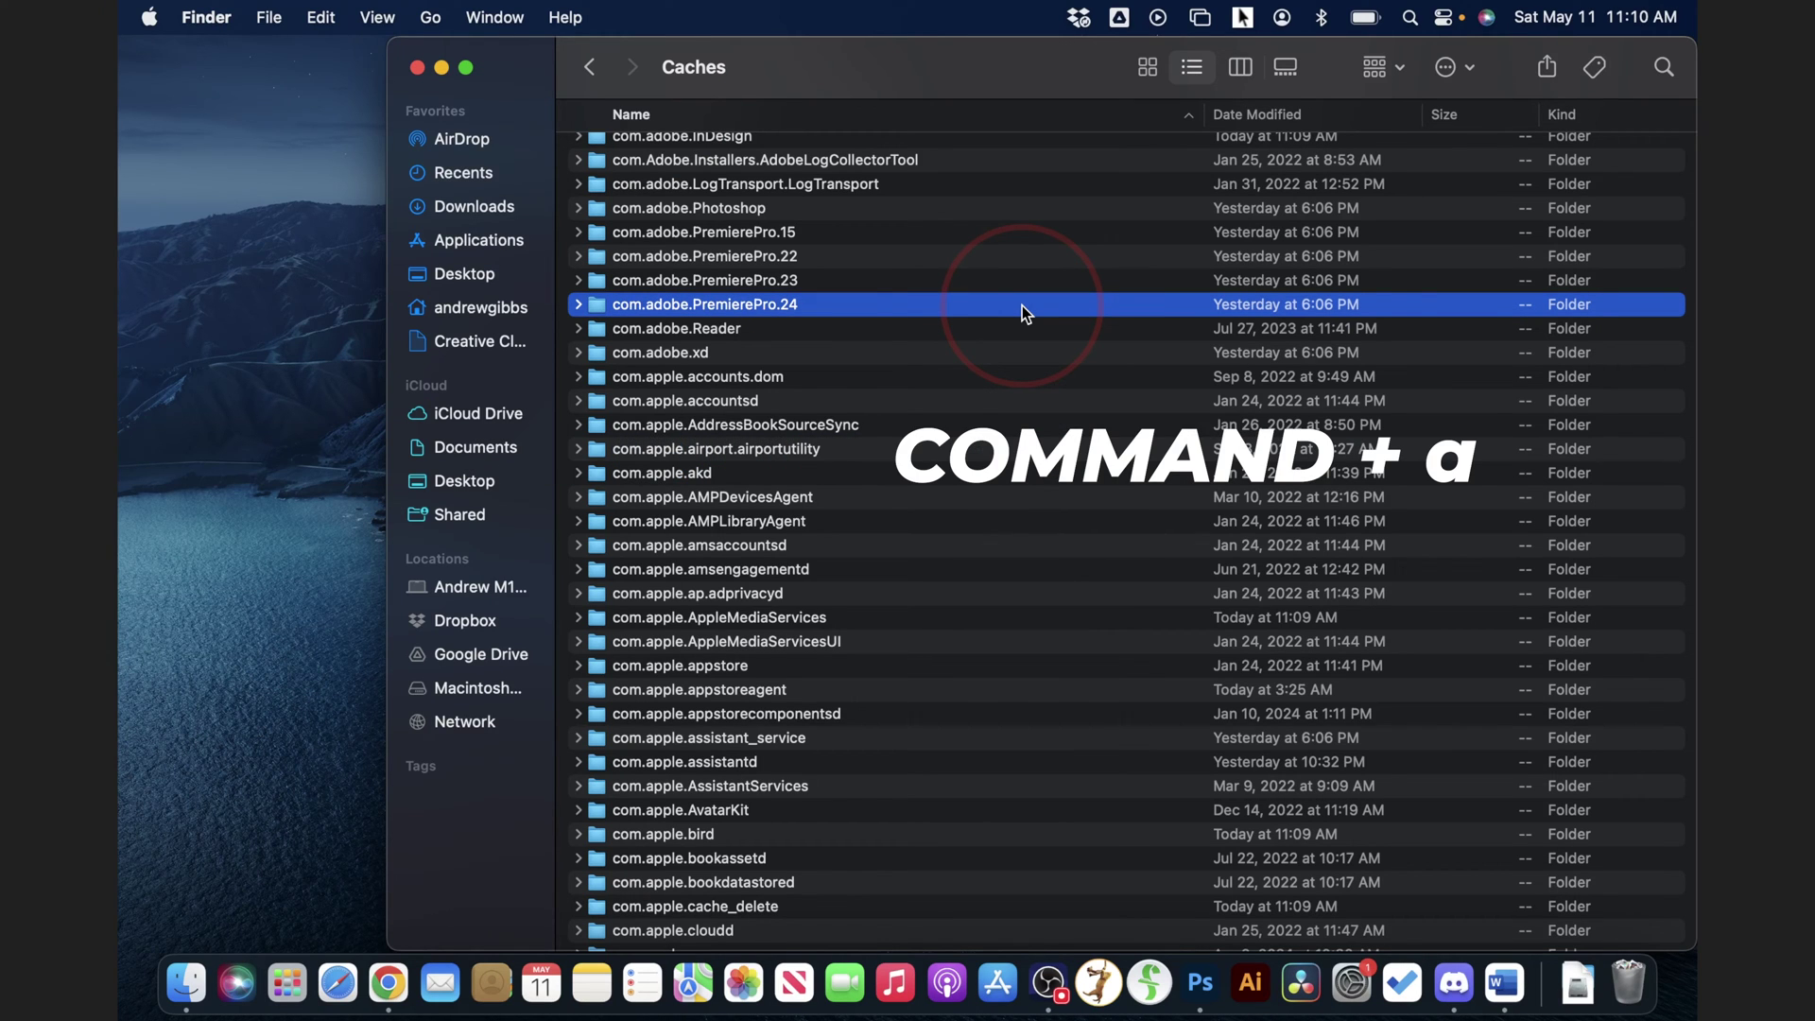
{"action": "key", "text": "super+a"}
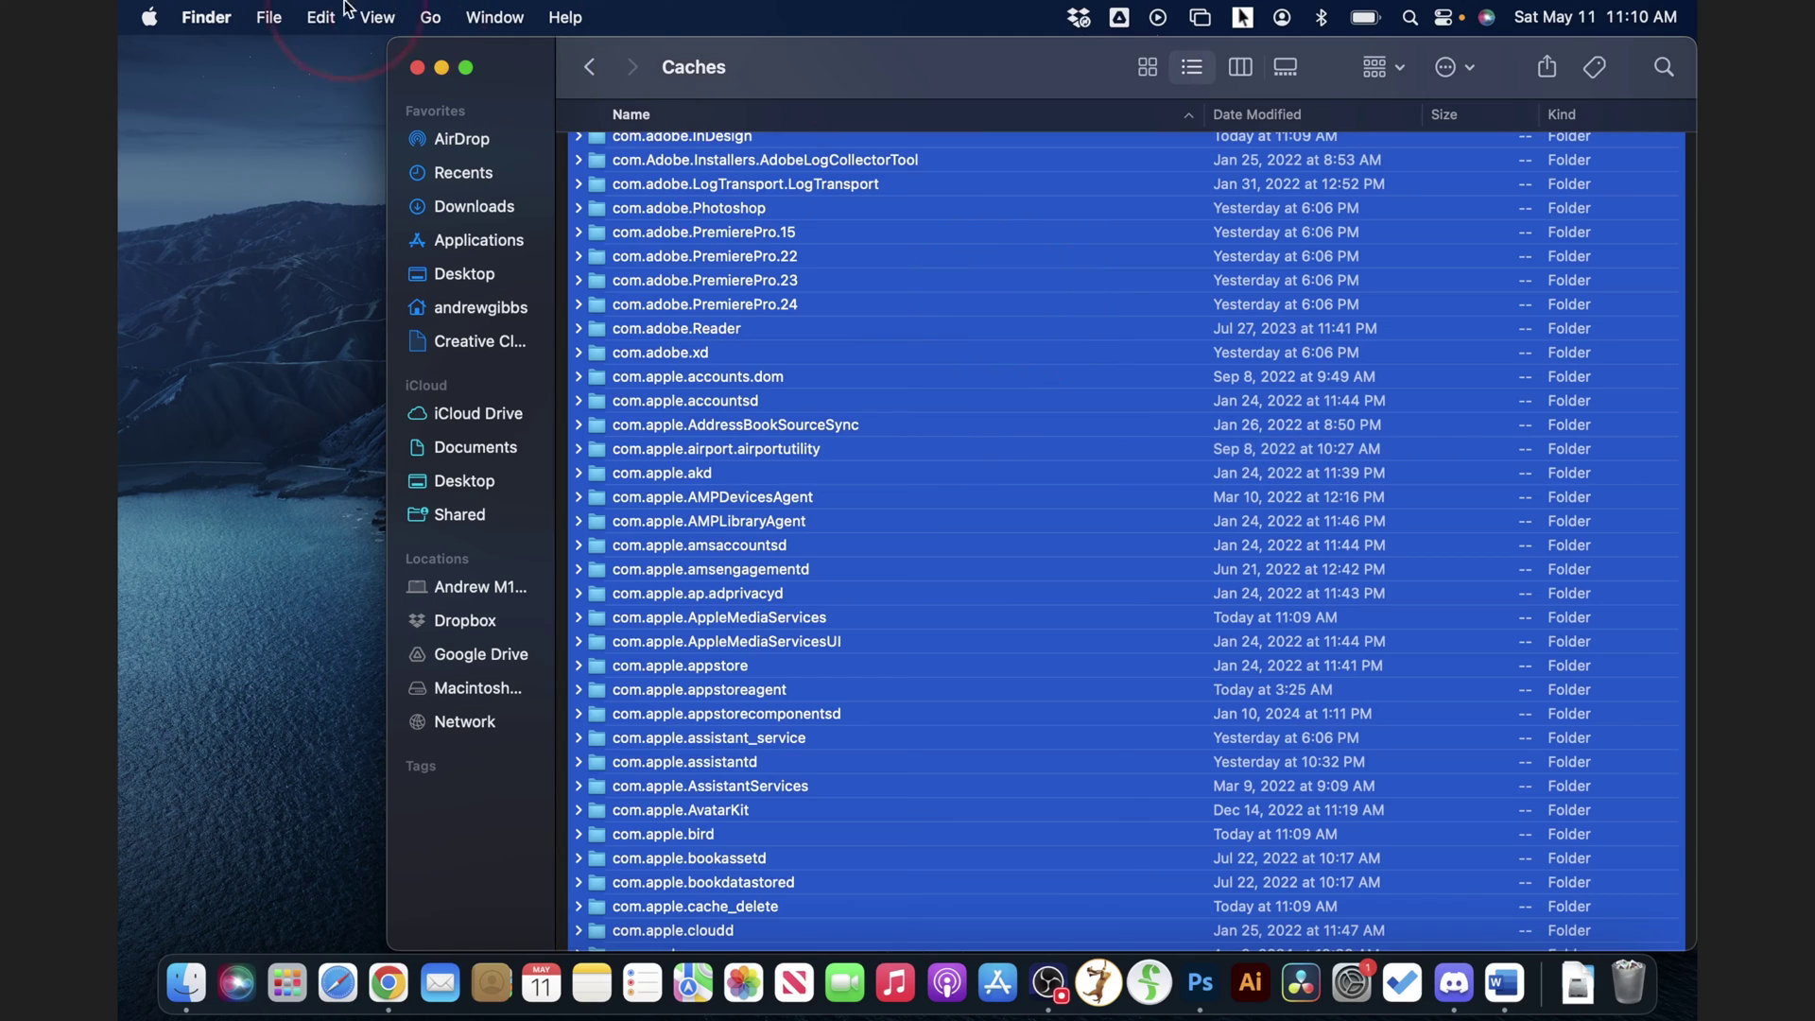
{"action": "left_click", "coordinate": [319, 18]}
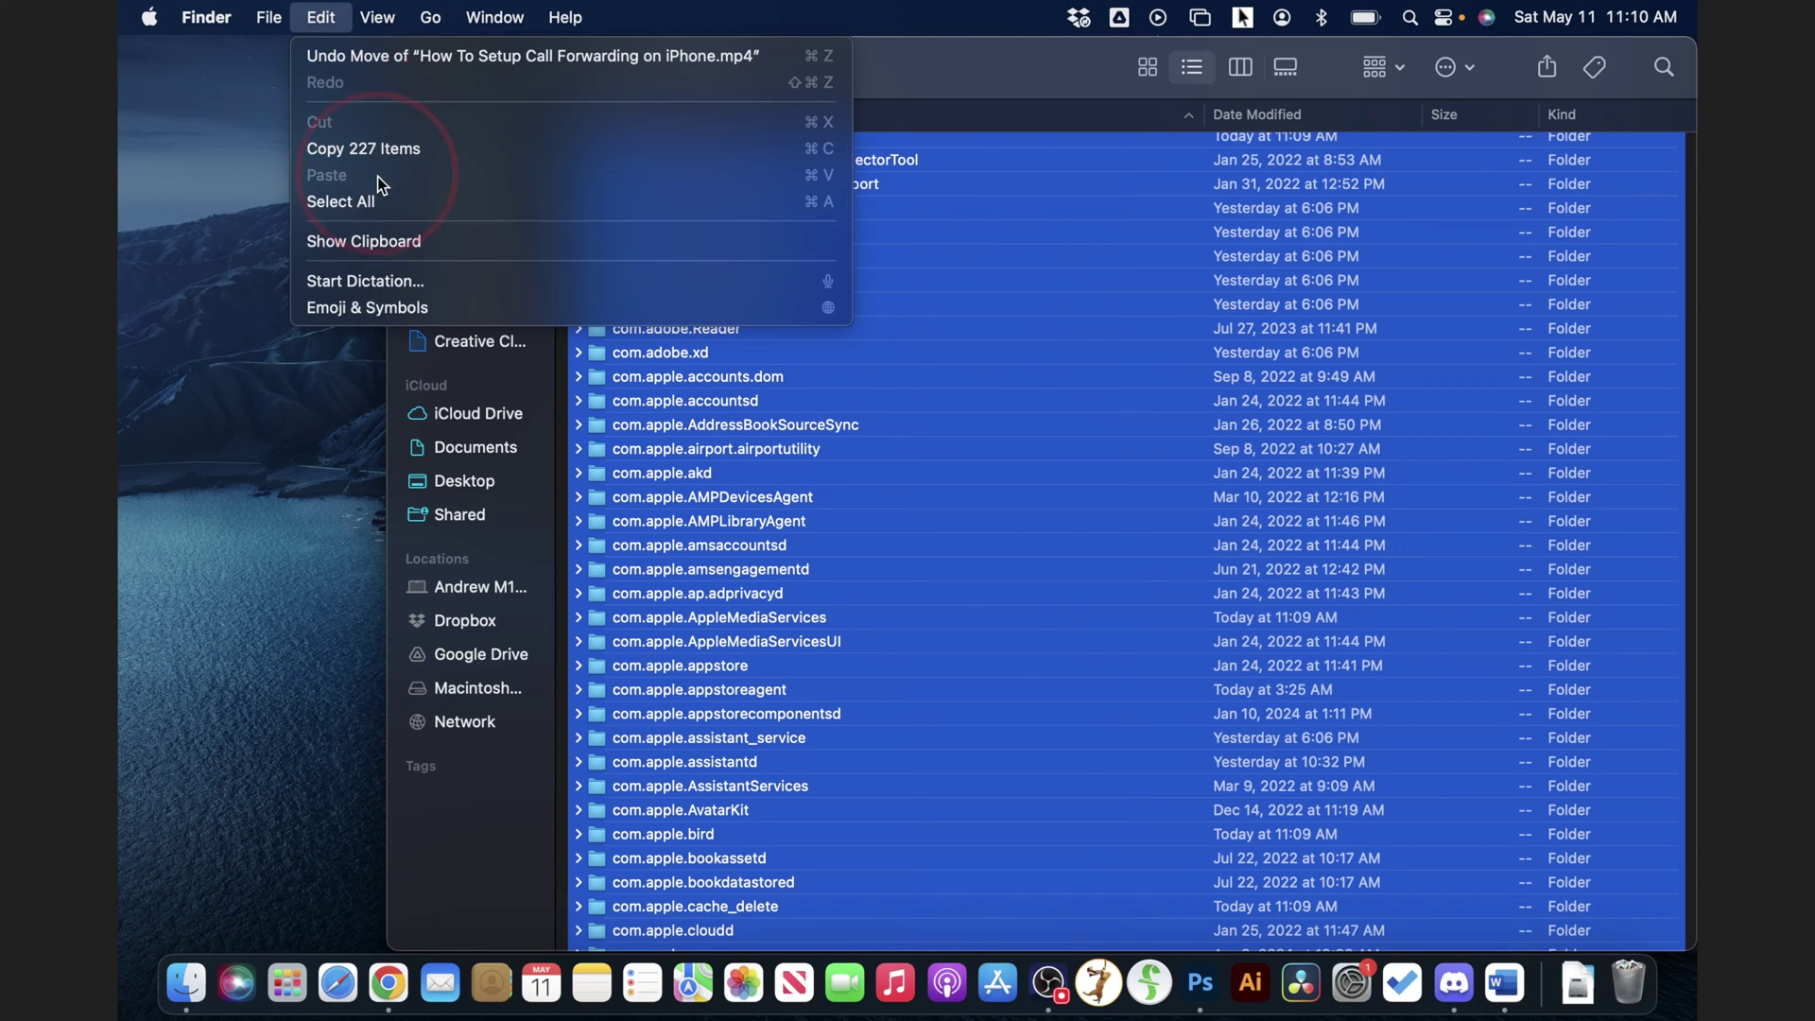
{"action": "left_click", "coordinate": [386, 200]}
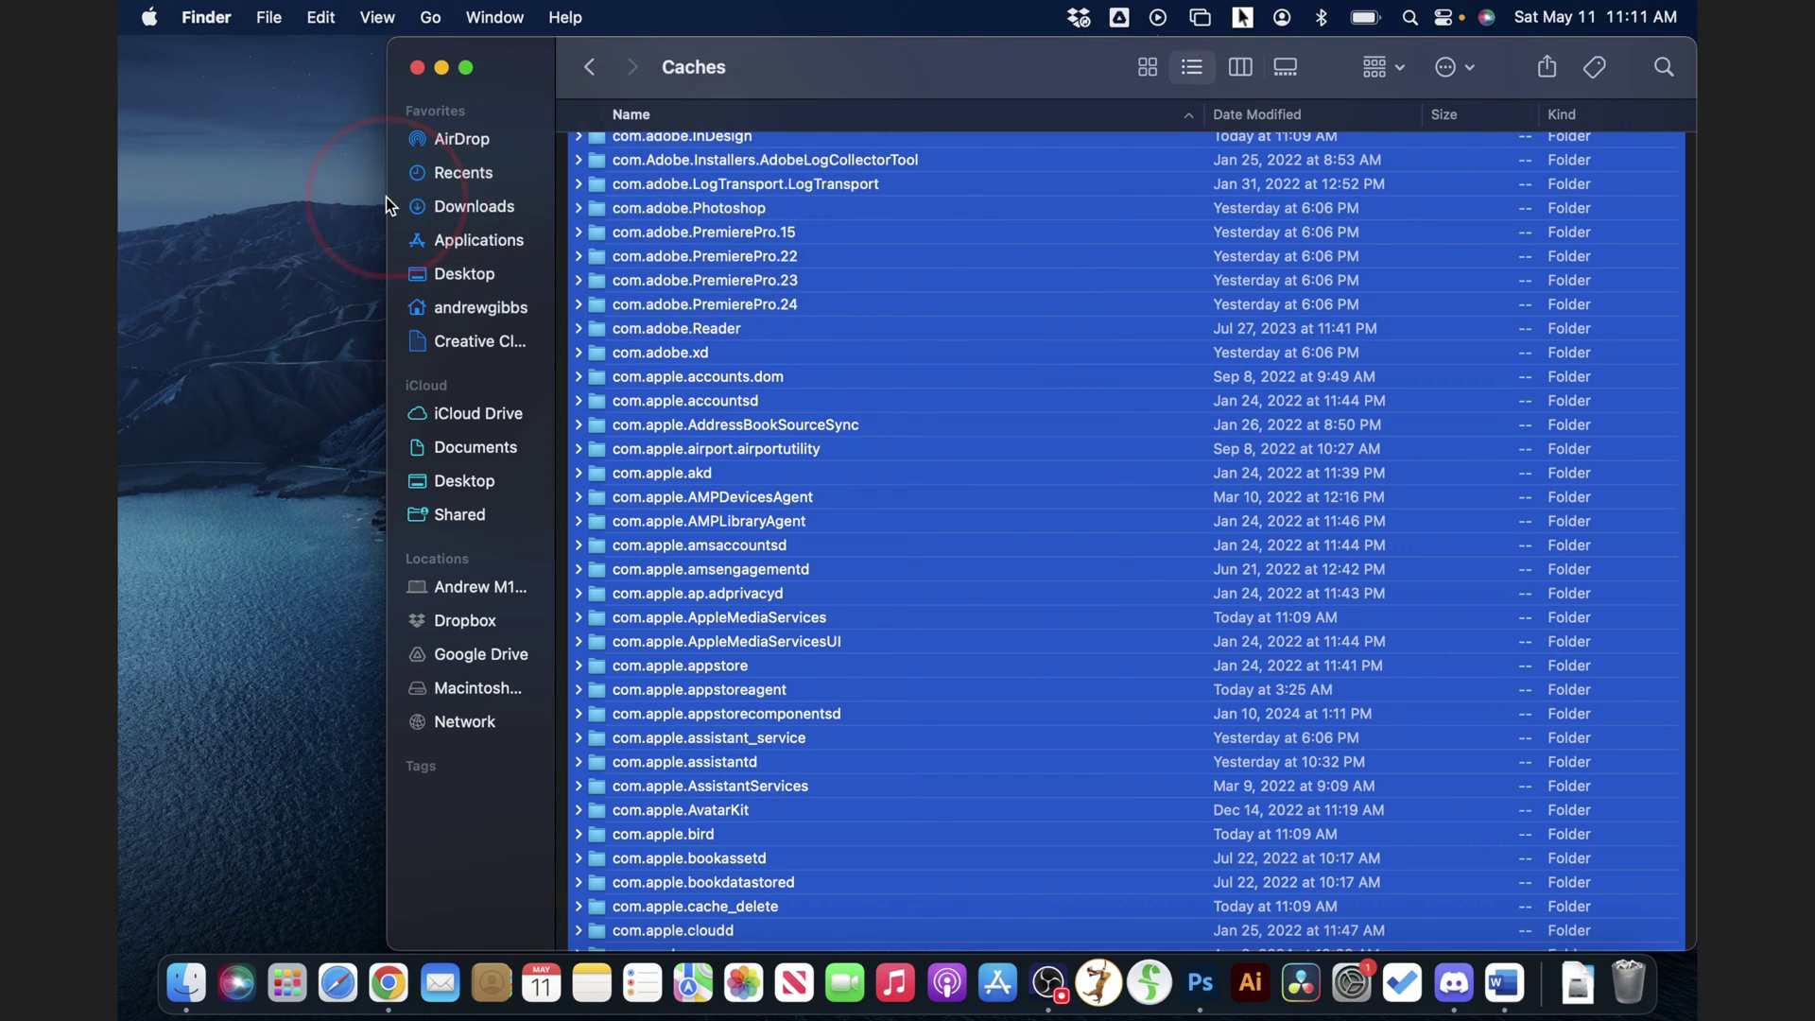
{"action": "right_click", "coordinate": [816, 304]}
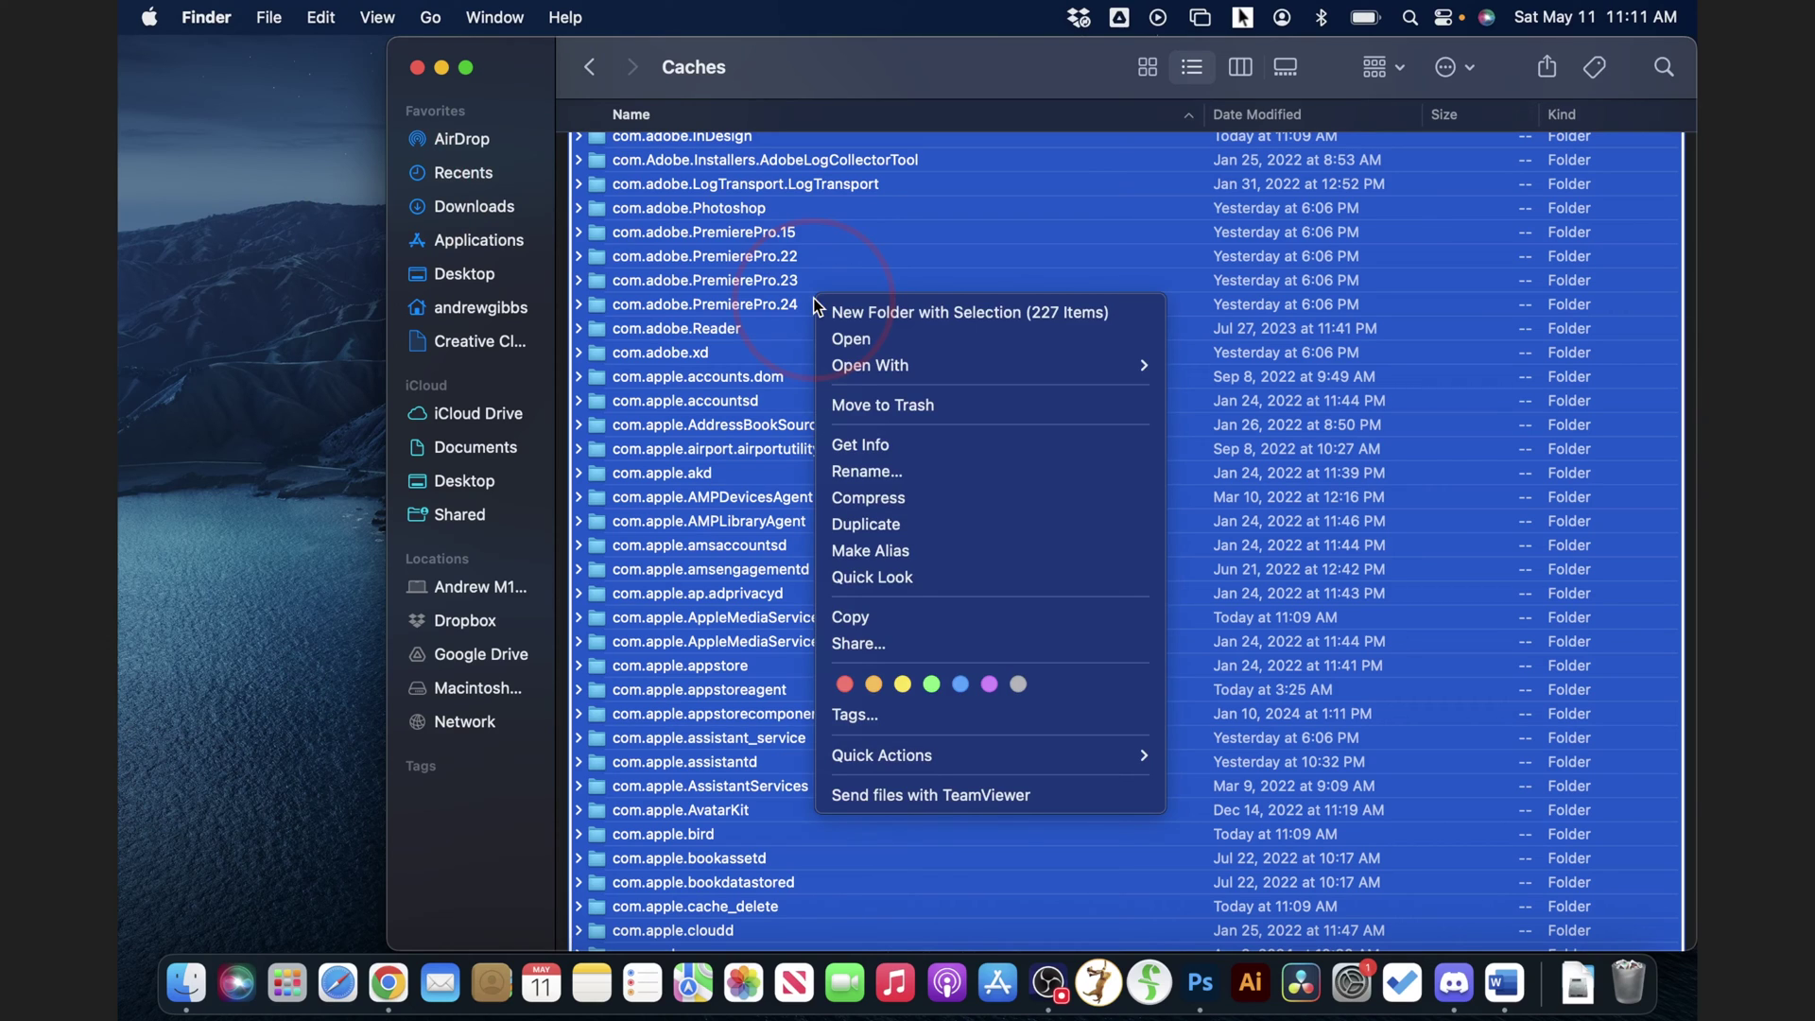
{"action": "left_click", "coordinate": [893, 405]}
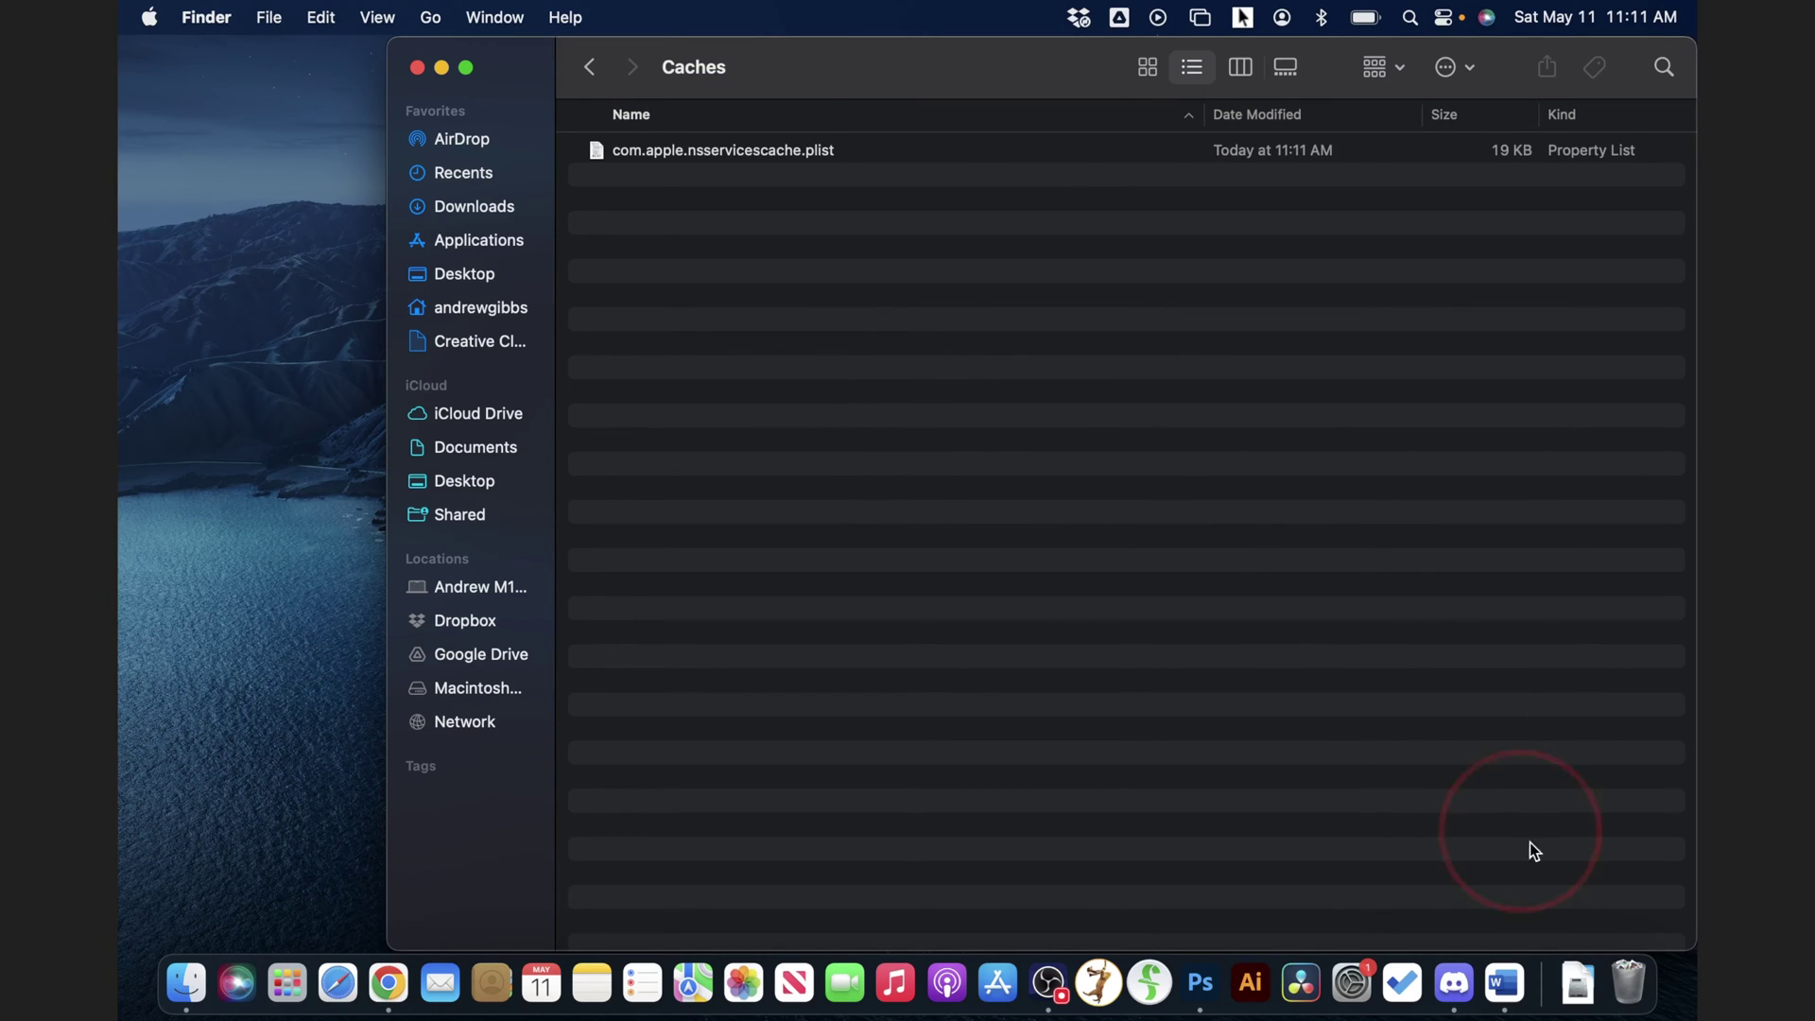
Step: Empty the Trash from the Dock and confirm the permanent erase
{"action": "right_click", "coordinate": [1628, 979]}
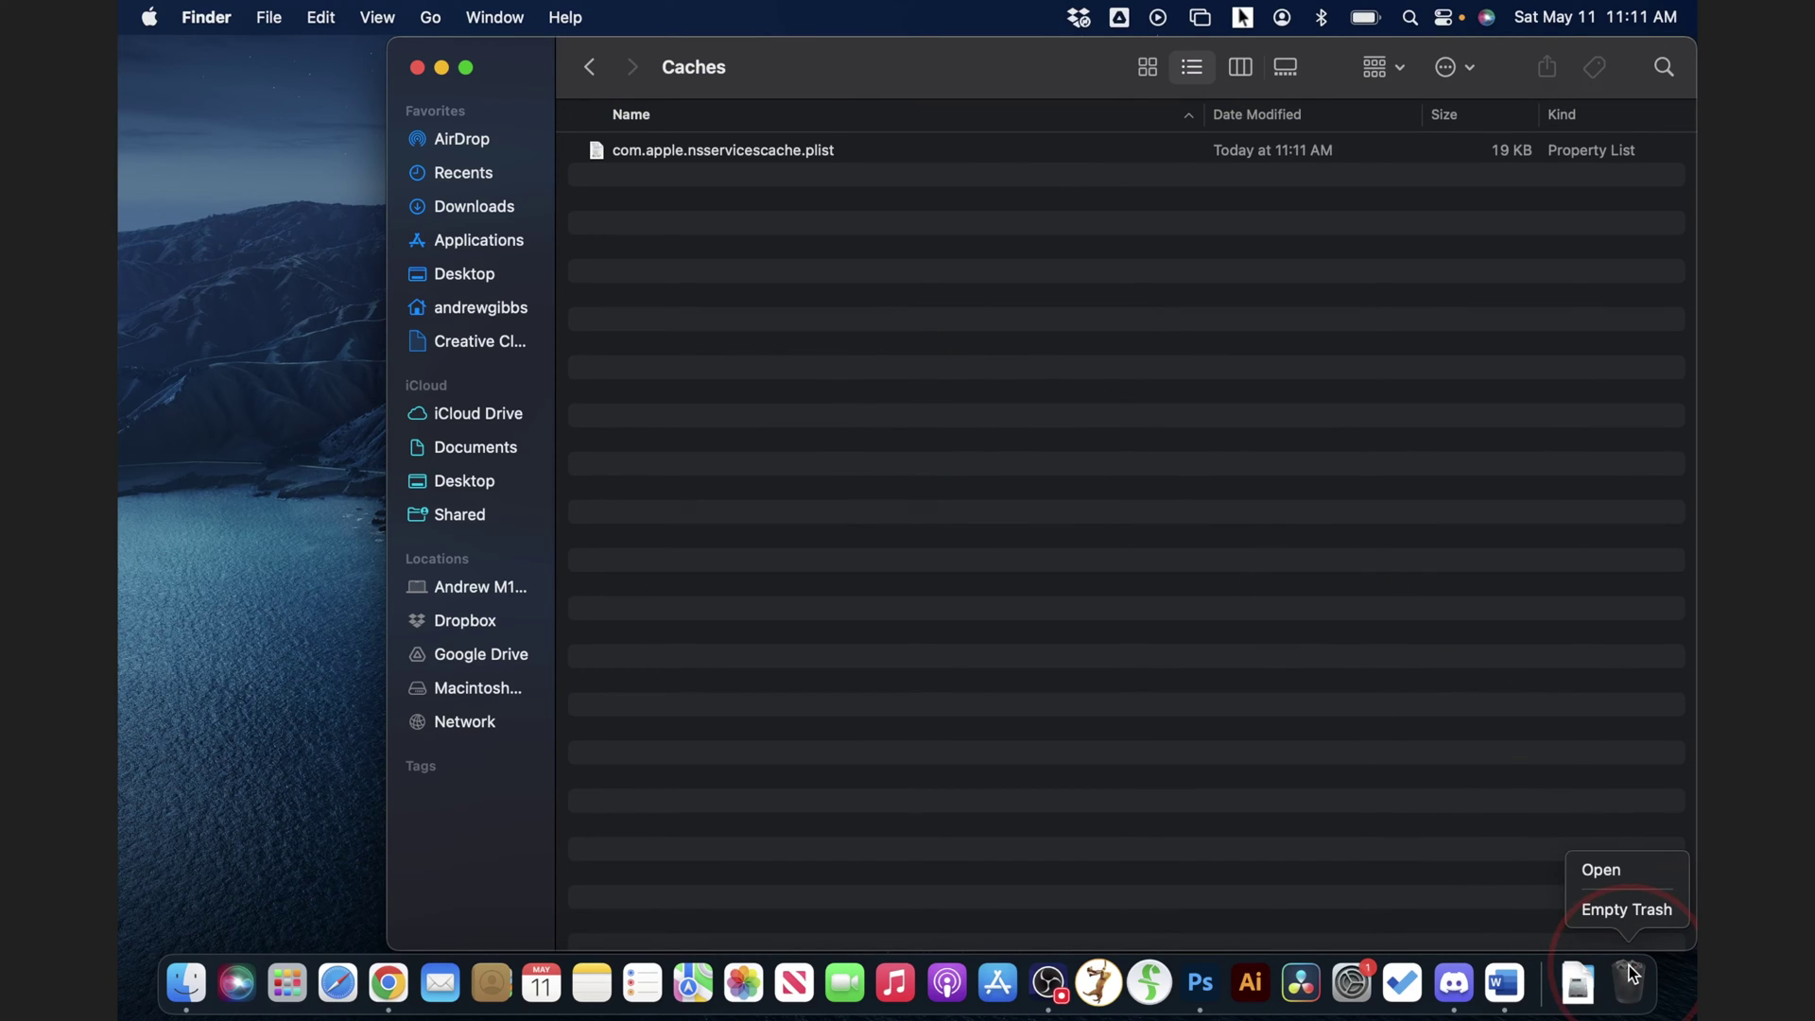
{"action": "left_click", "coordinate": [1626, 910]}
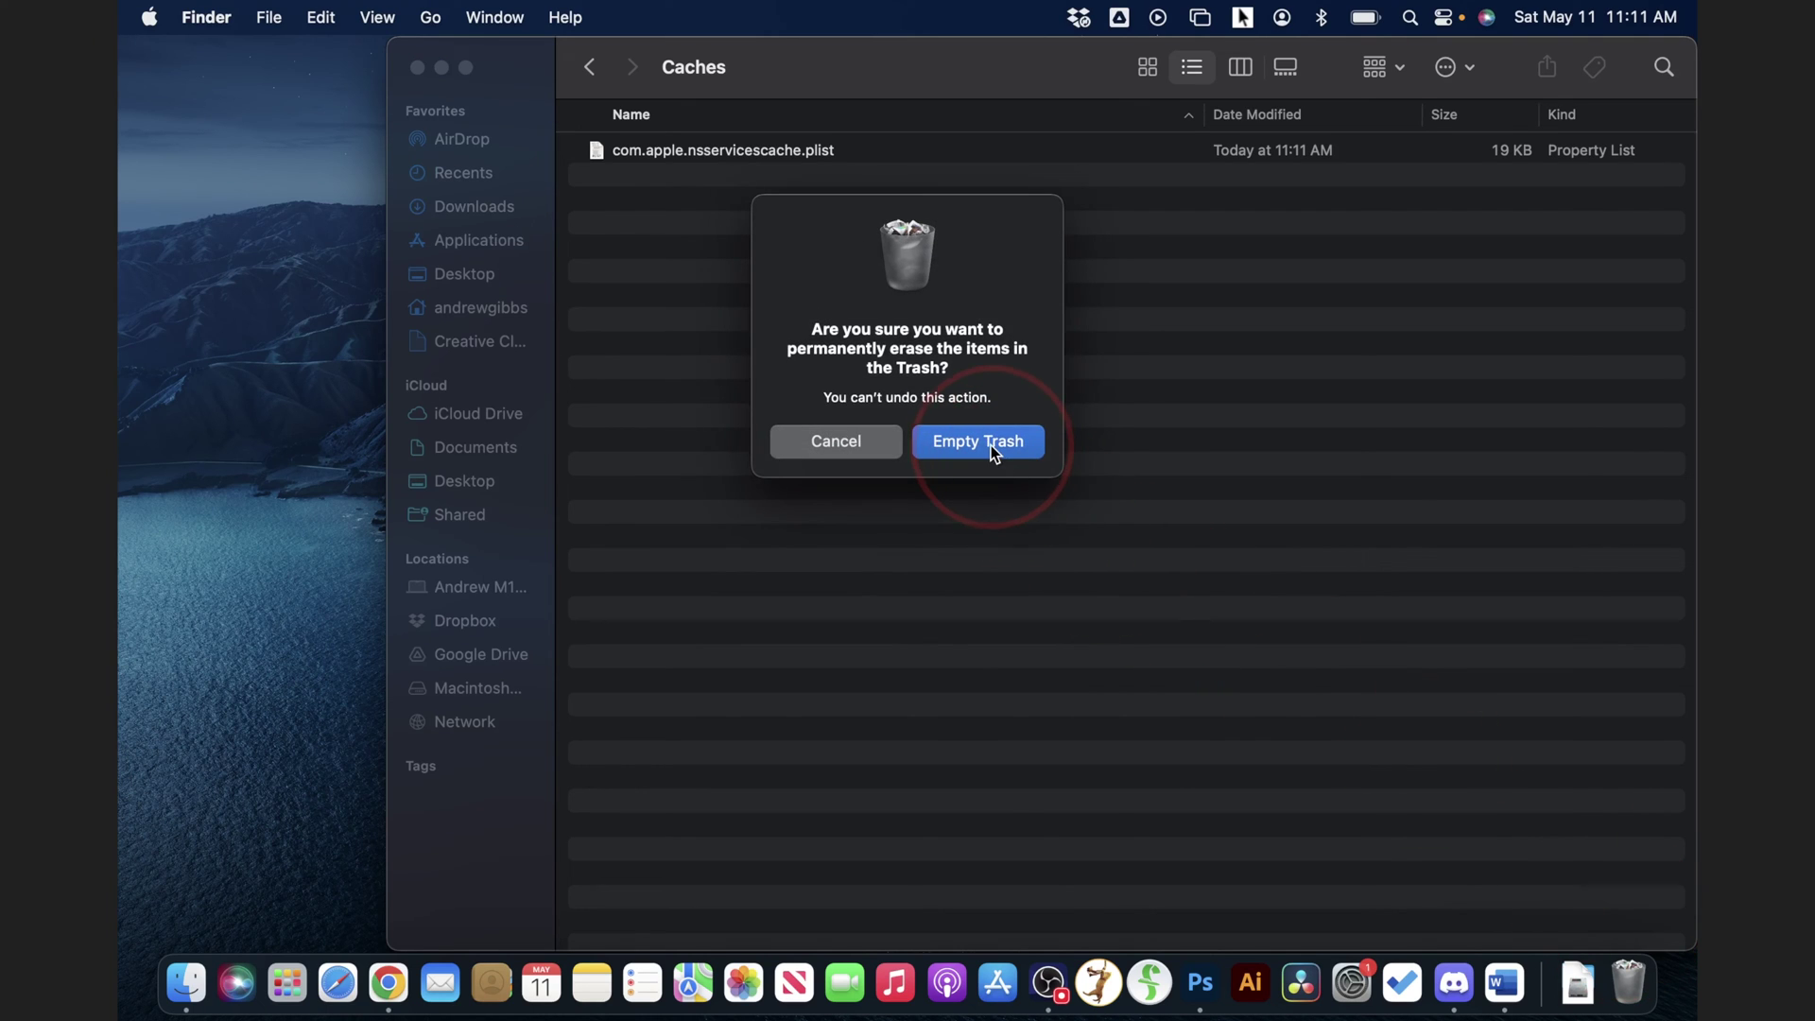
{"action": "left_click", "coordinate": [977, 441]}
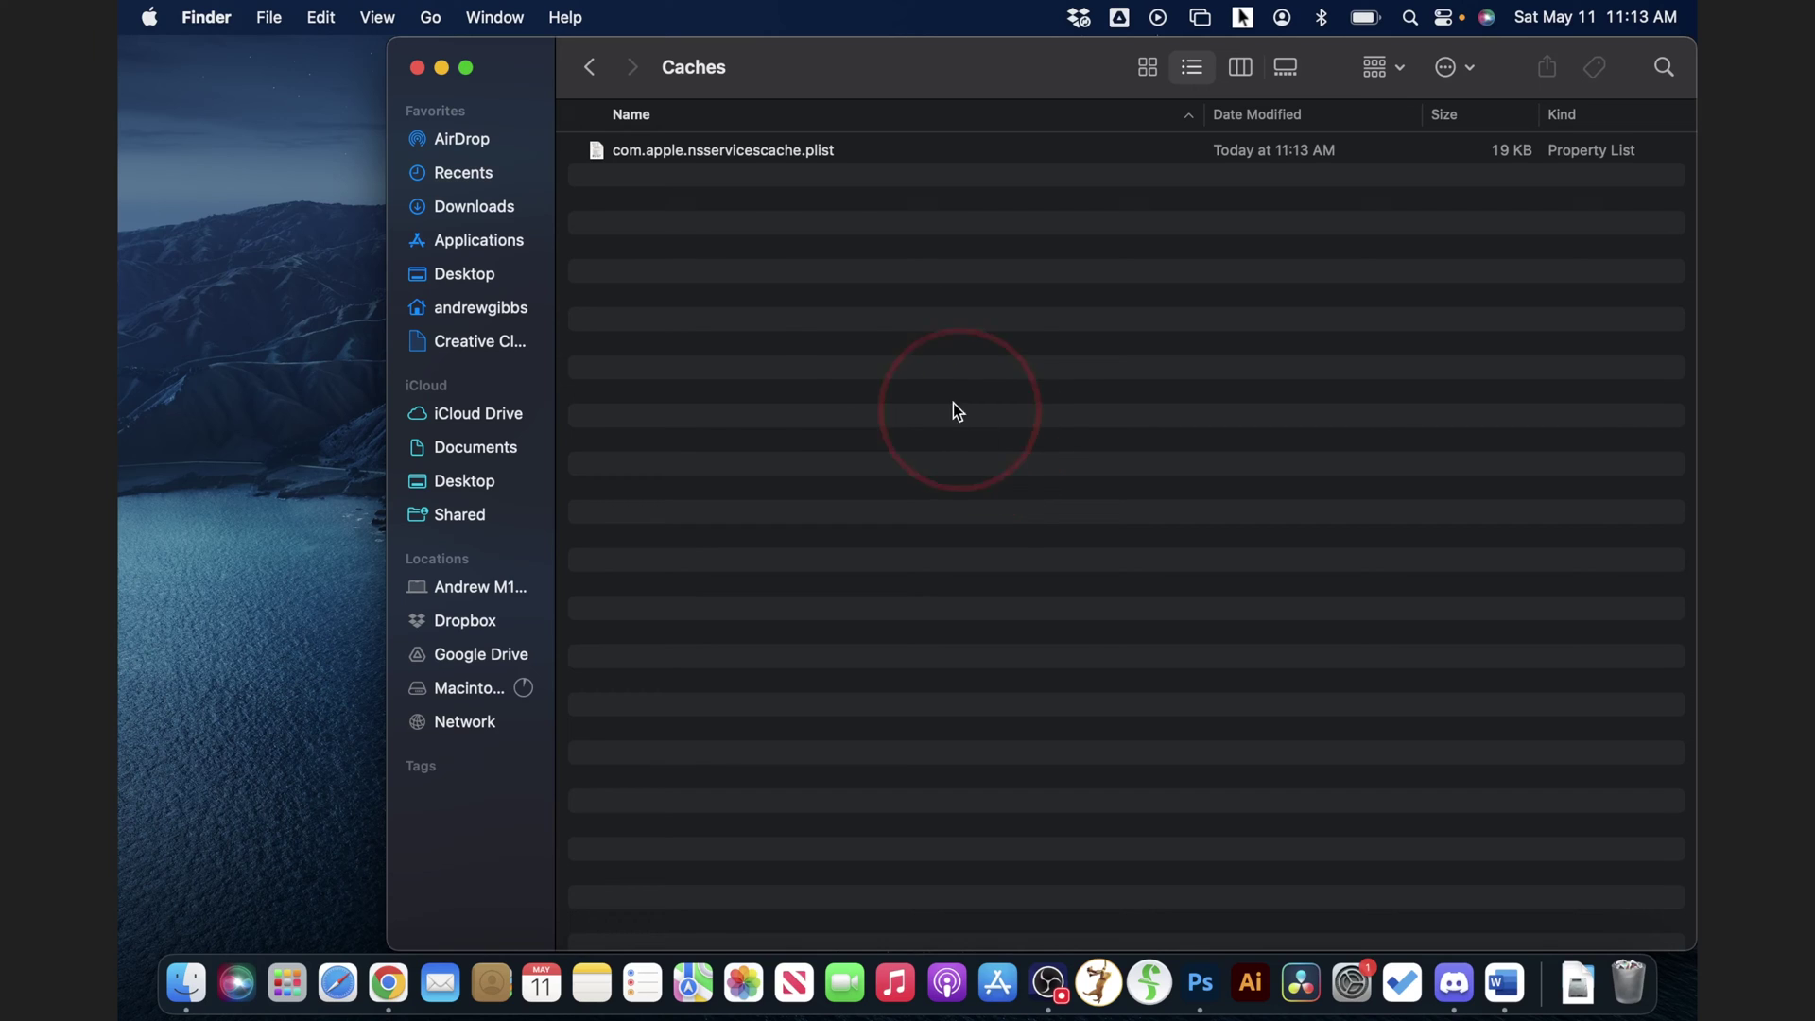
Step: Go from Computer through Macintosh HD and Library into the system-wide Caches folder
{"action": "left_click", "coordinate": [427, 17]}
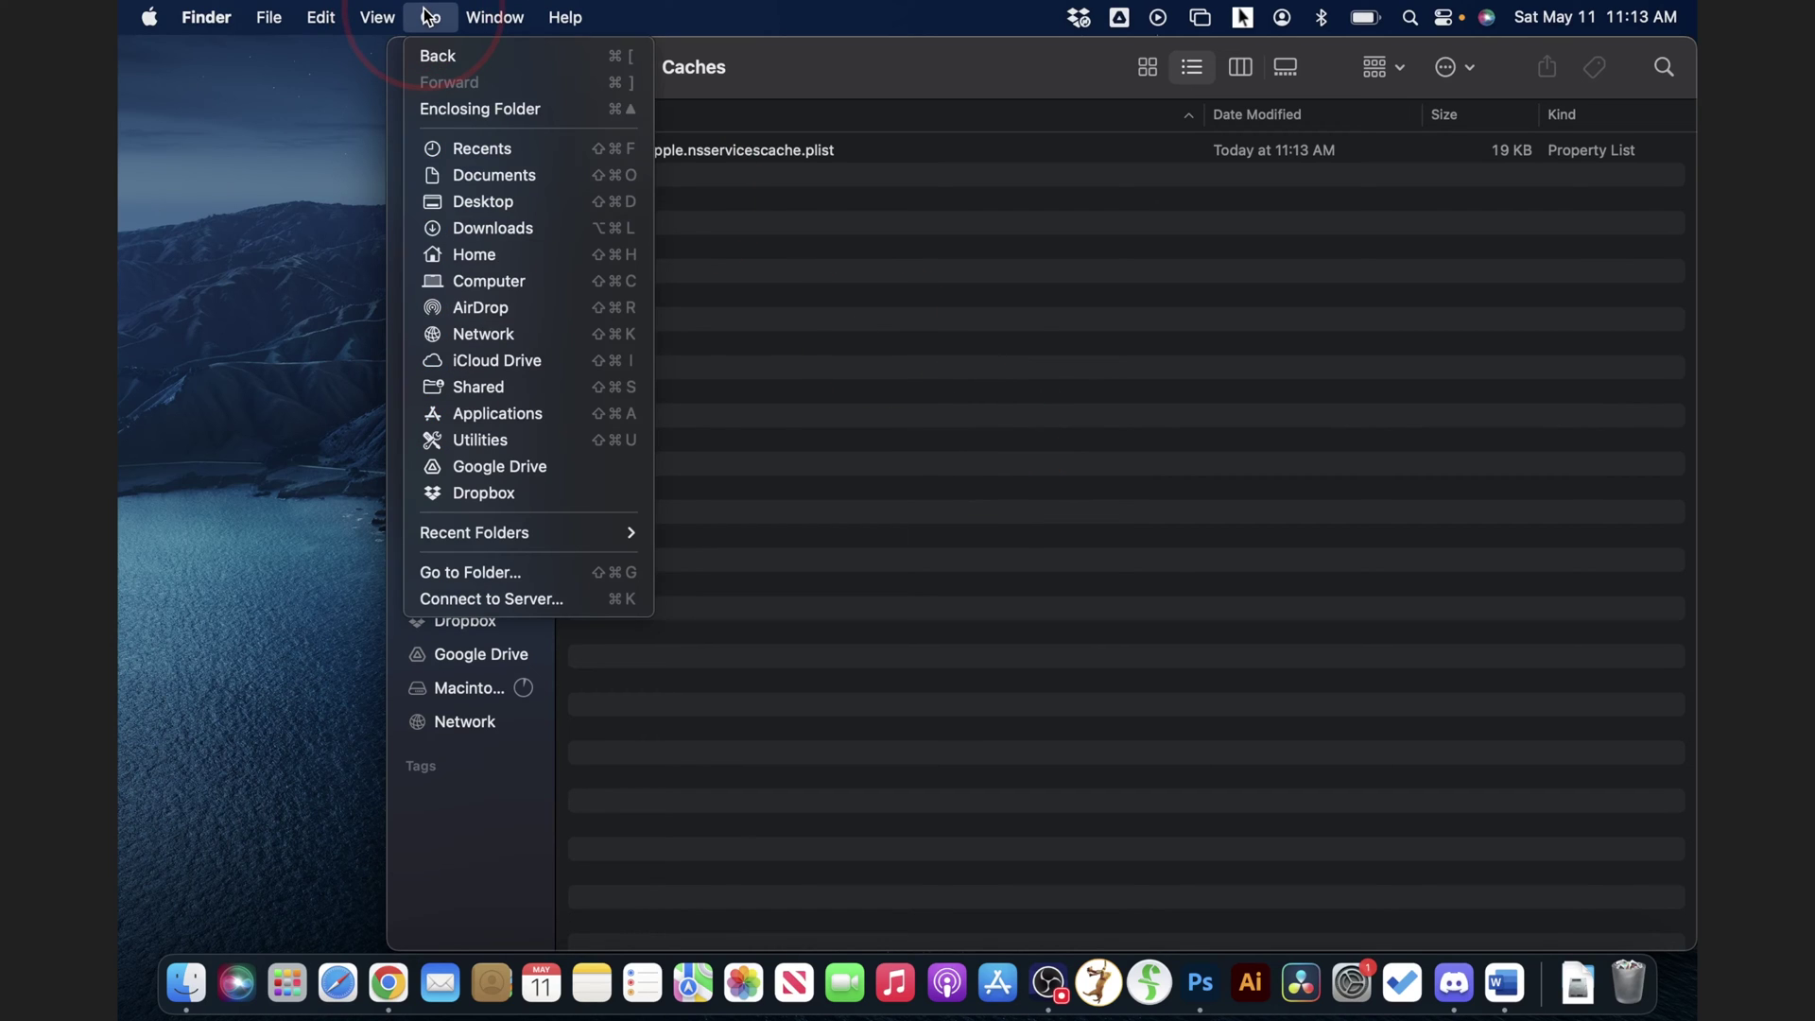
{"action": "left_click", "coordinate": [521, 282]}
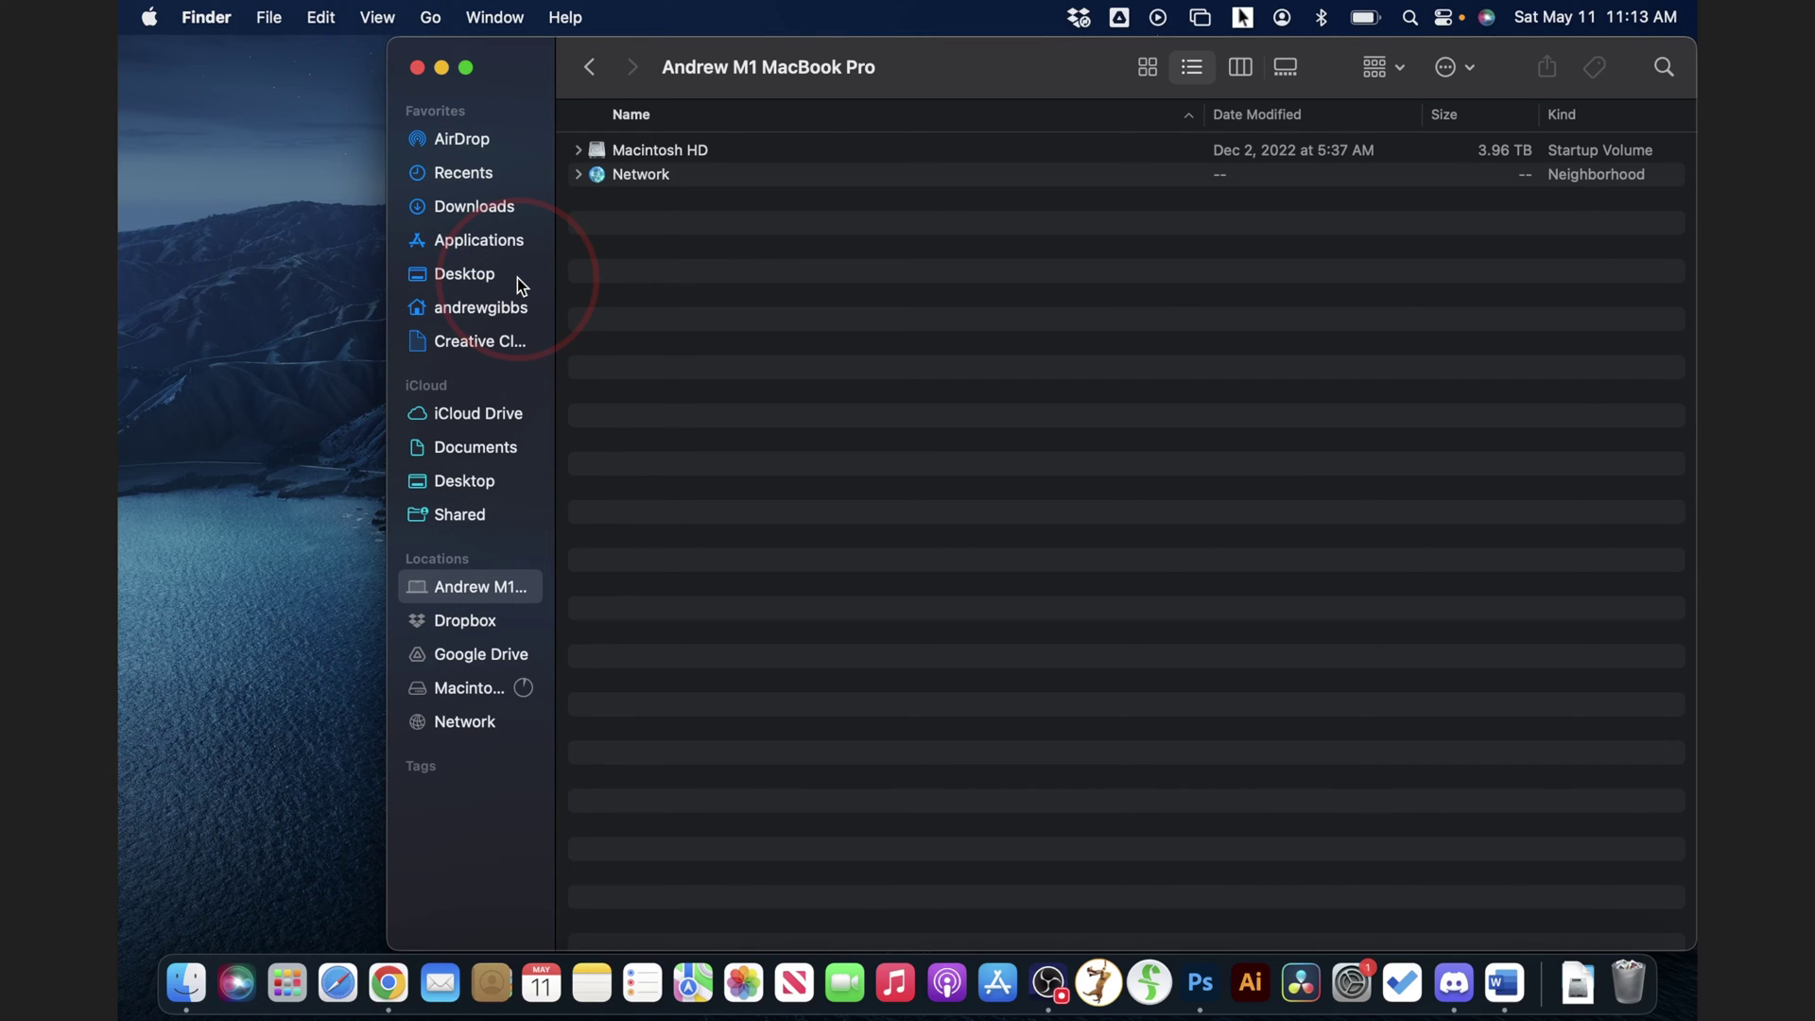
{"action": "left_click", "coordinate": [735, 150]}
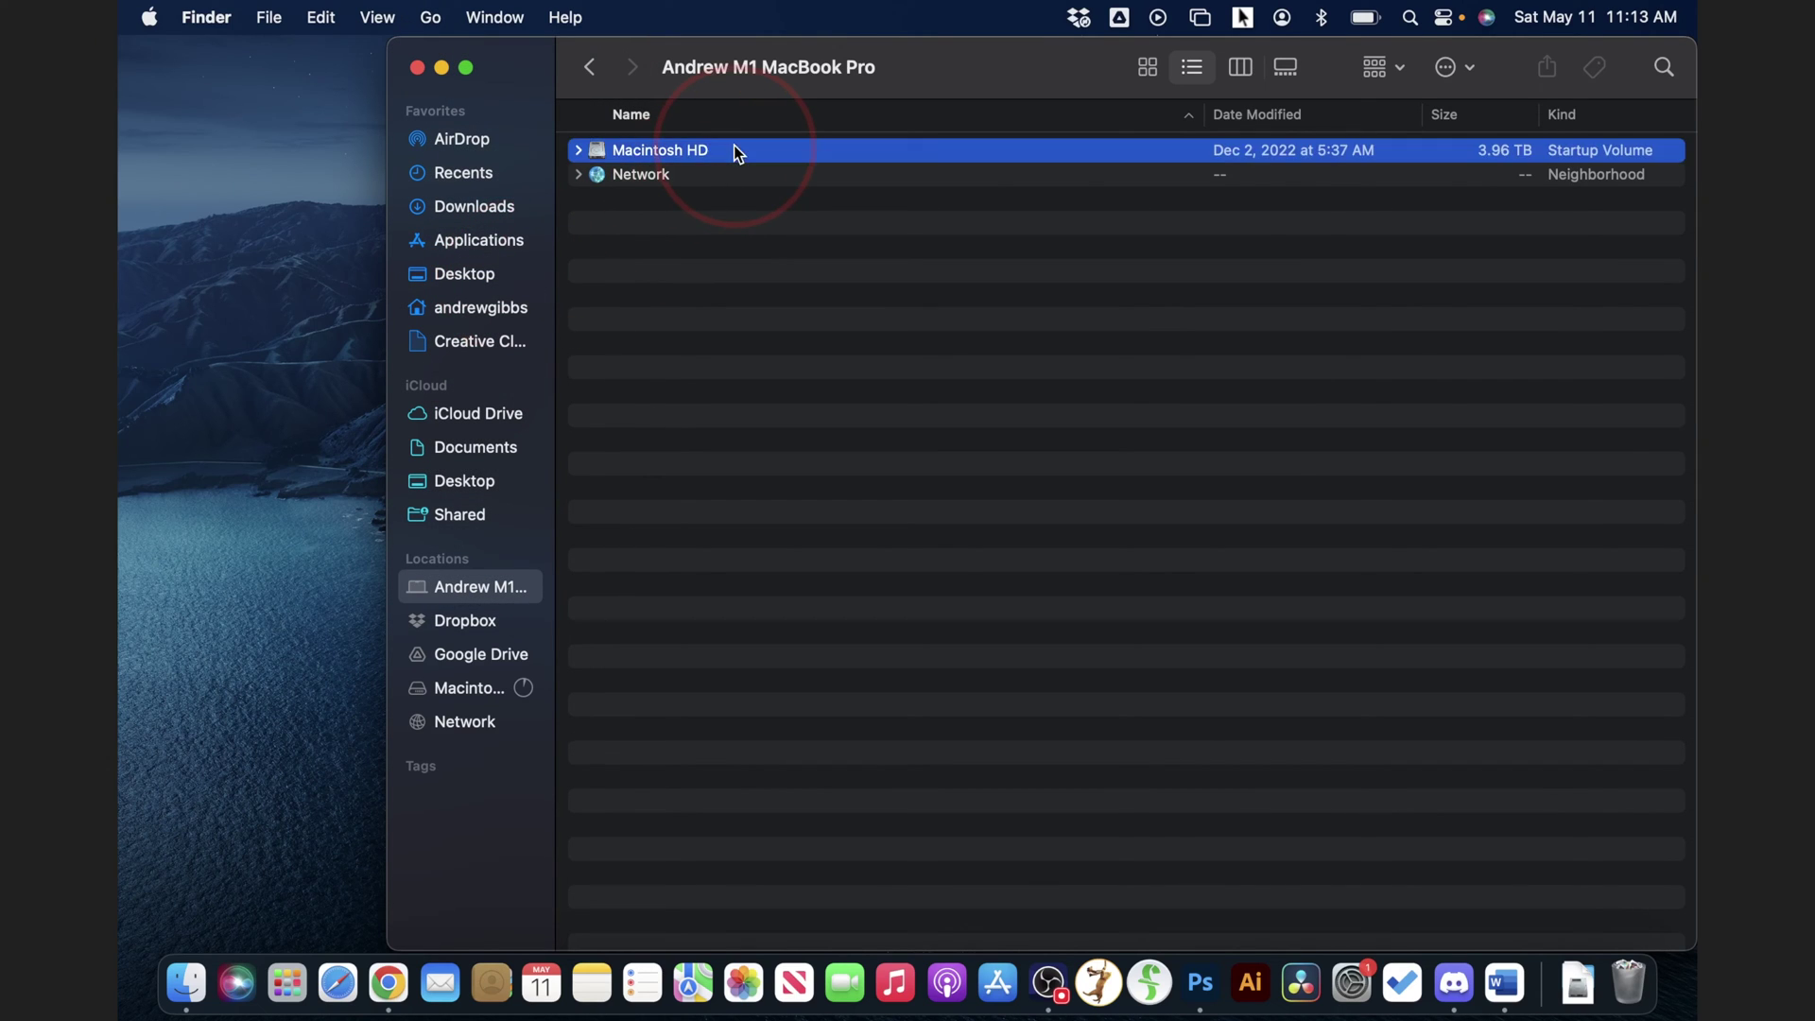
{"action": "double_click", "coordinate": [735, 149]}
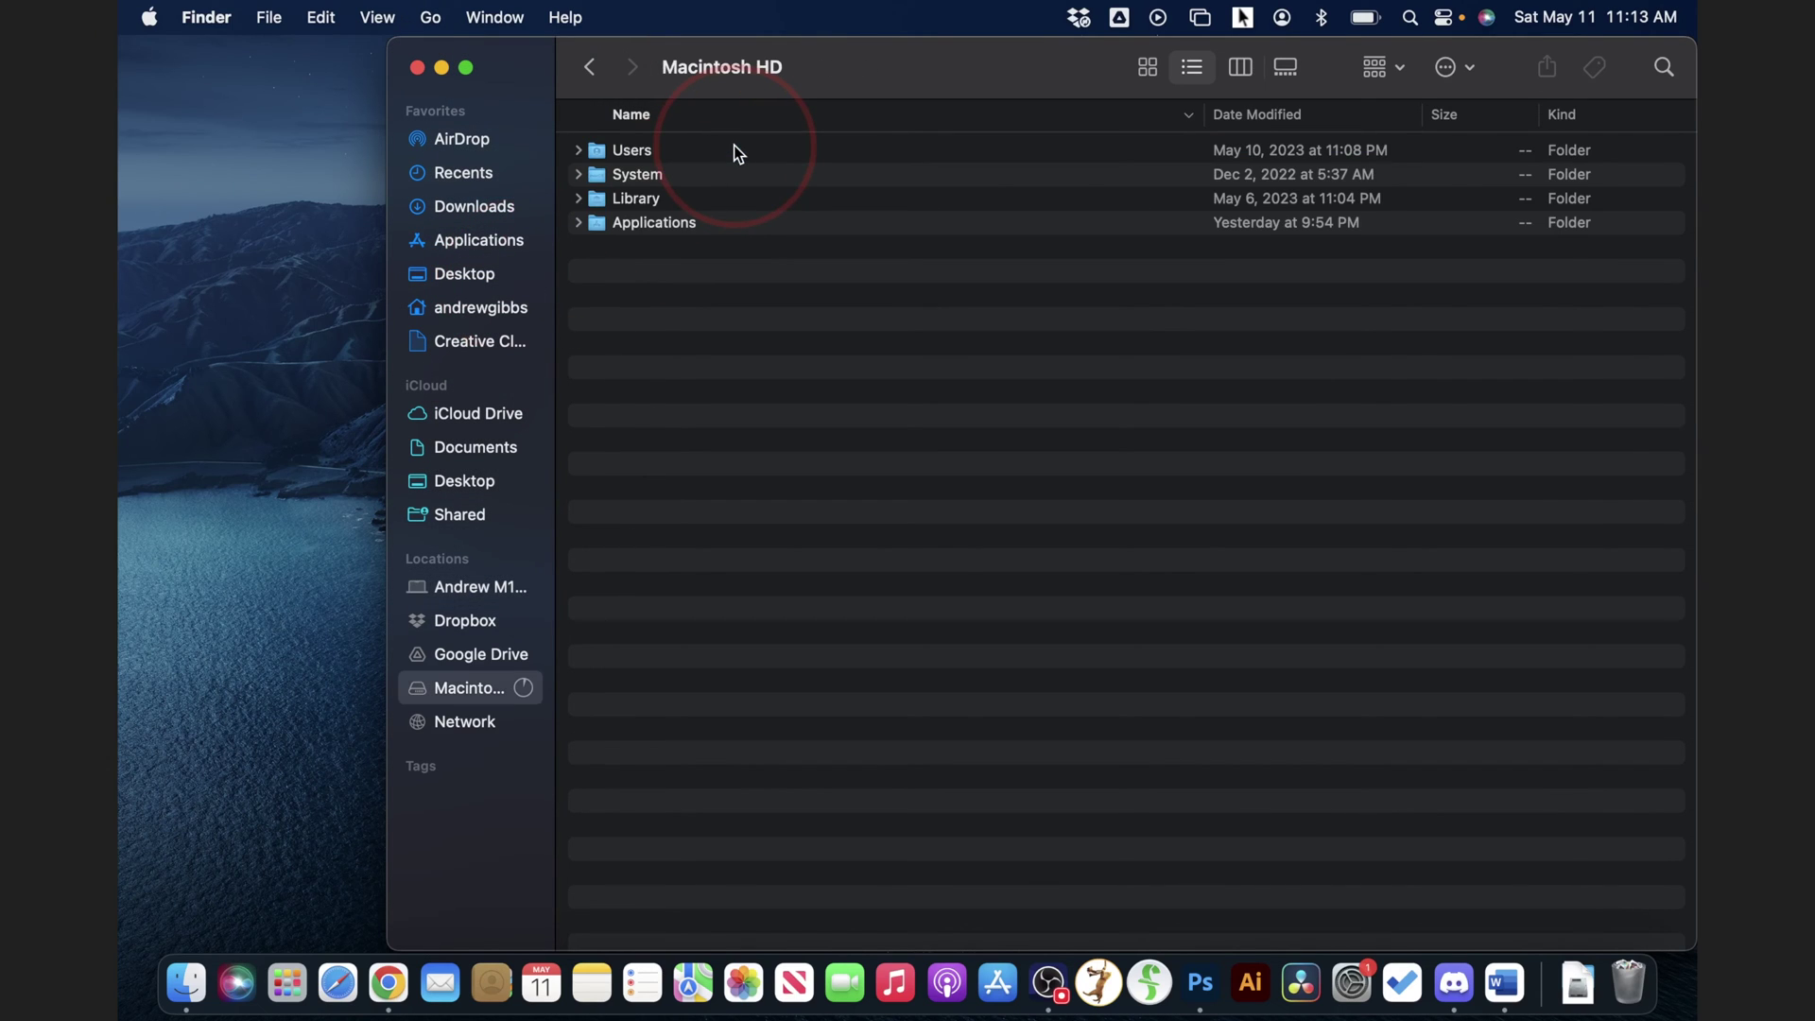
{"action": "double_click", "coordinate": [649, 198]}
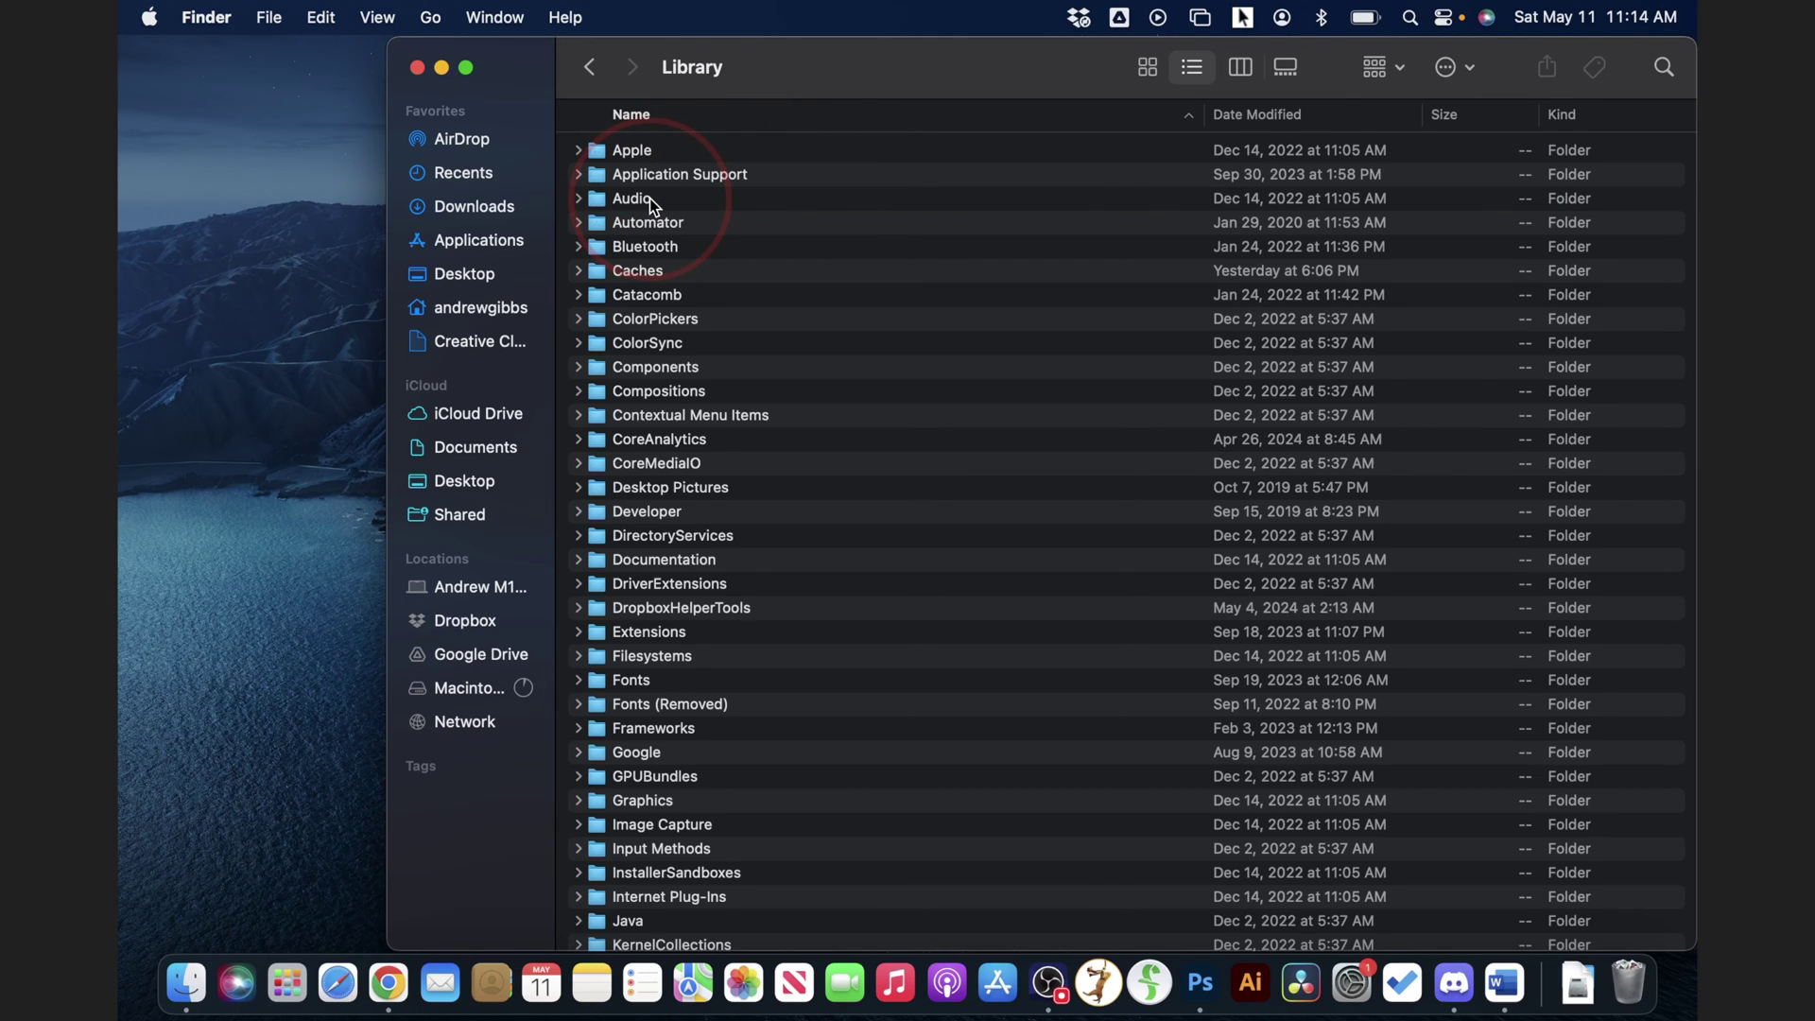
{"action": "double_click", "coordinate": [643, 274]}
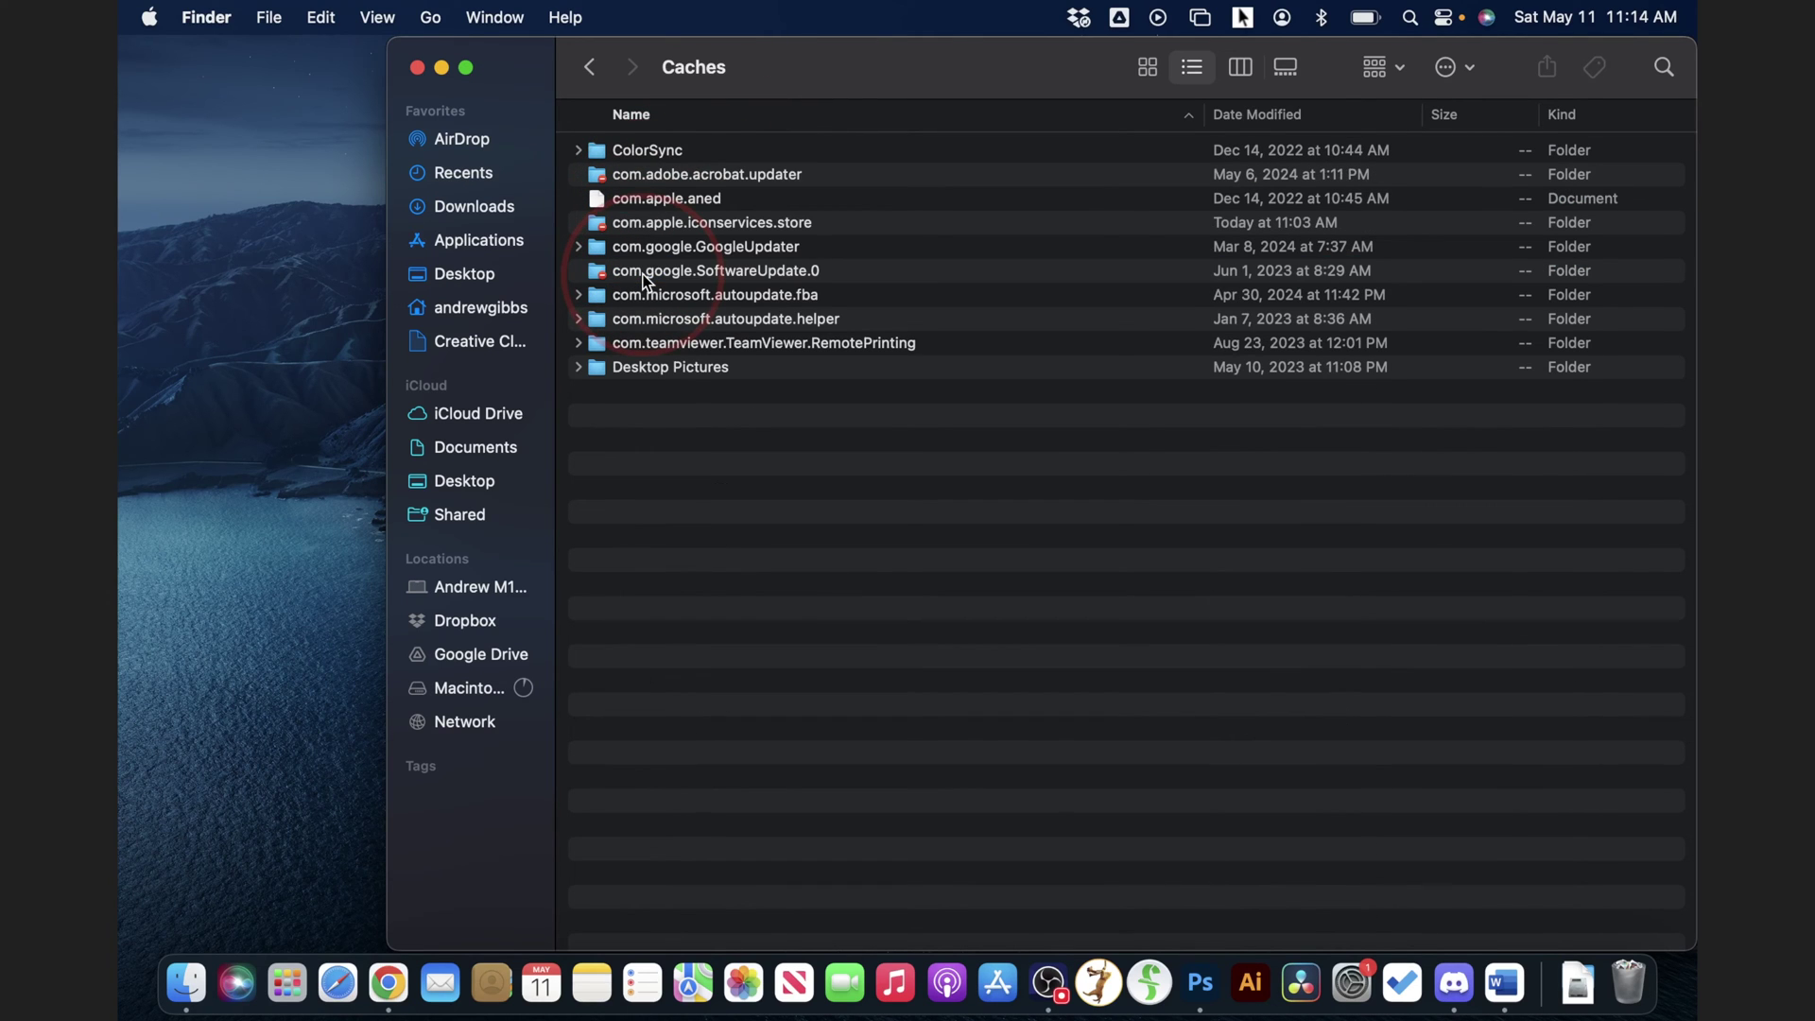
Step: Move the ten system Caches items to the Trash, authorizing with the admin password and dismissing the permission error
{"action": "key", "text": "super+a"}
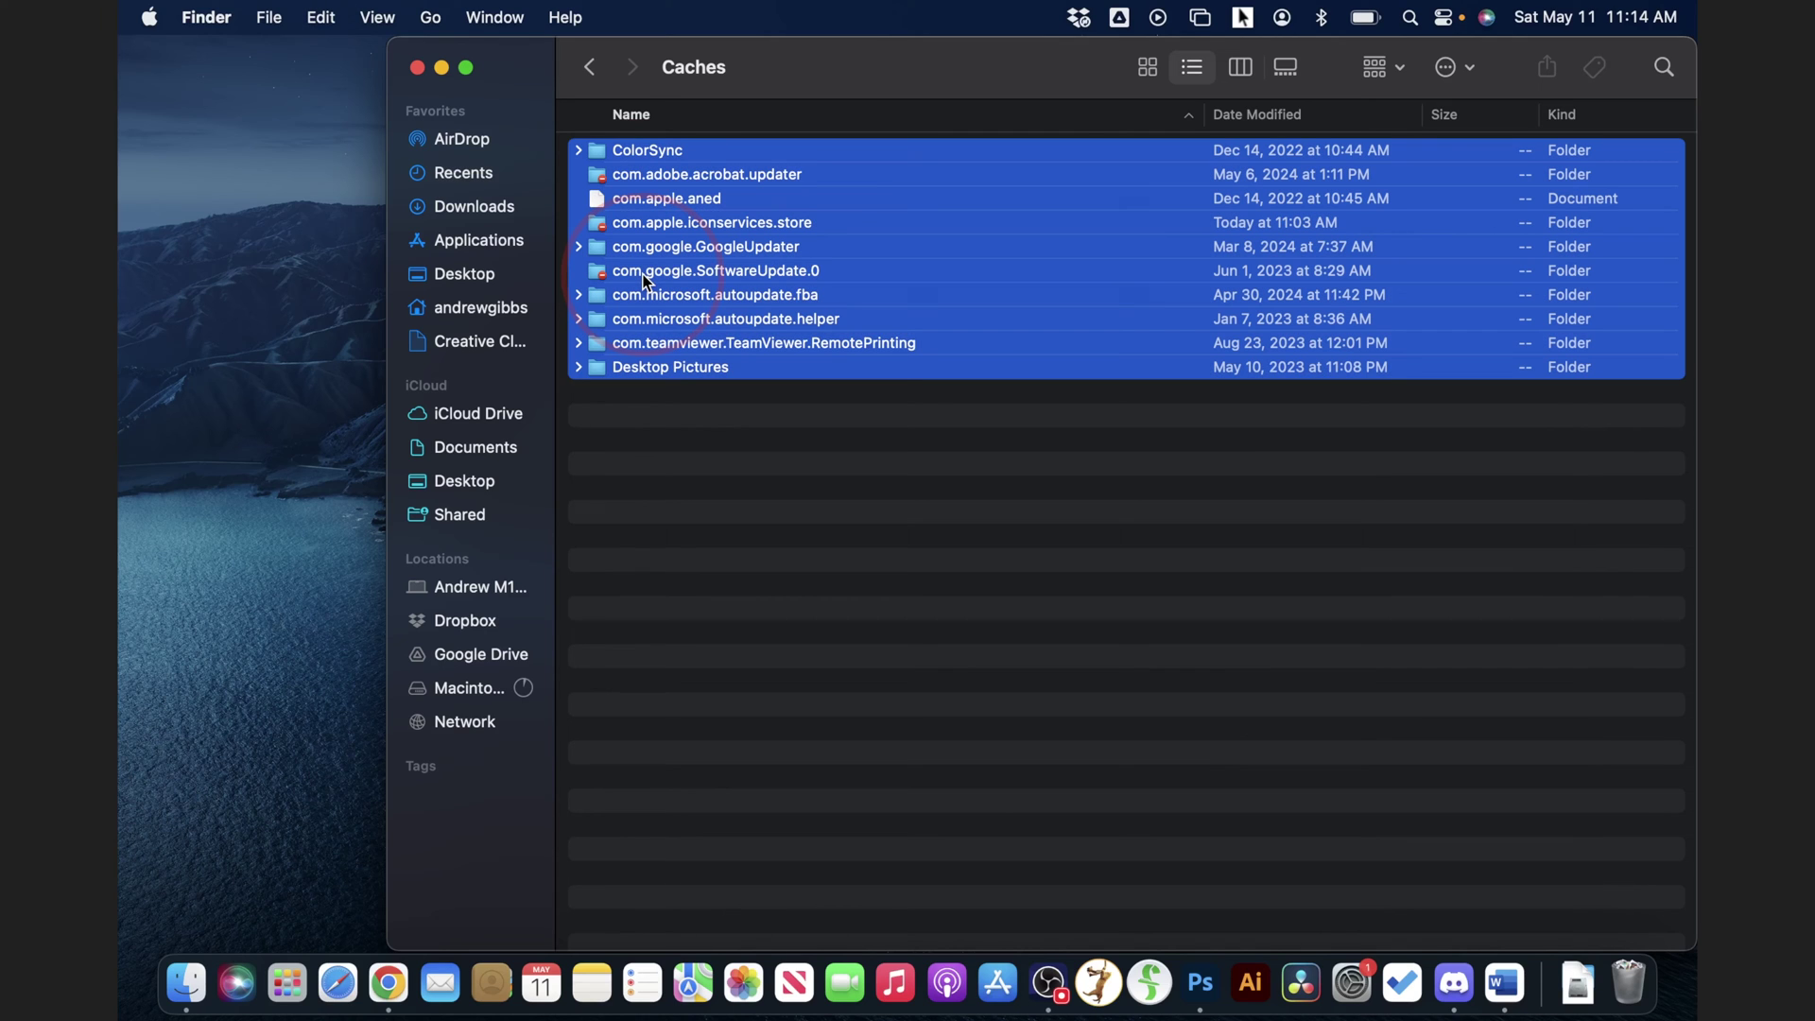
{"action": "right_click", "coordinate": [646, 280]}
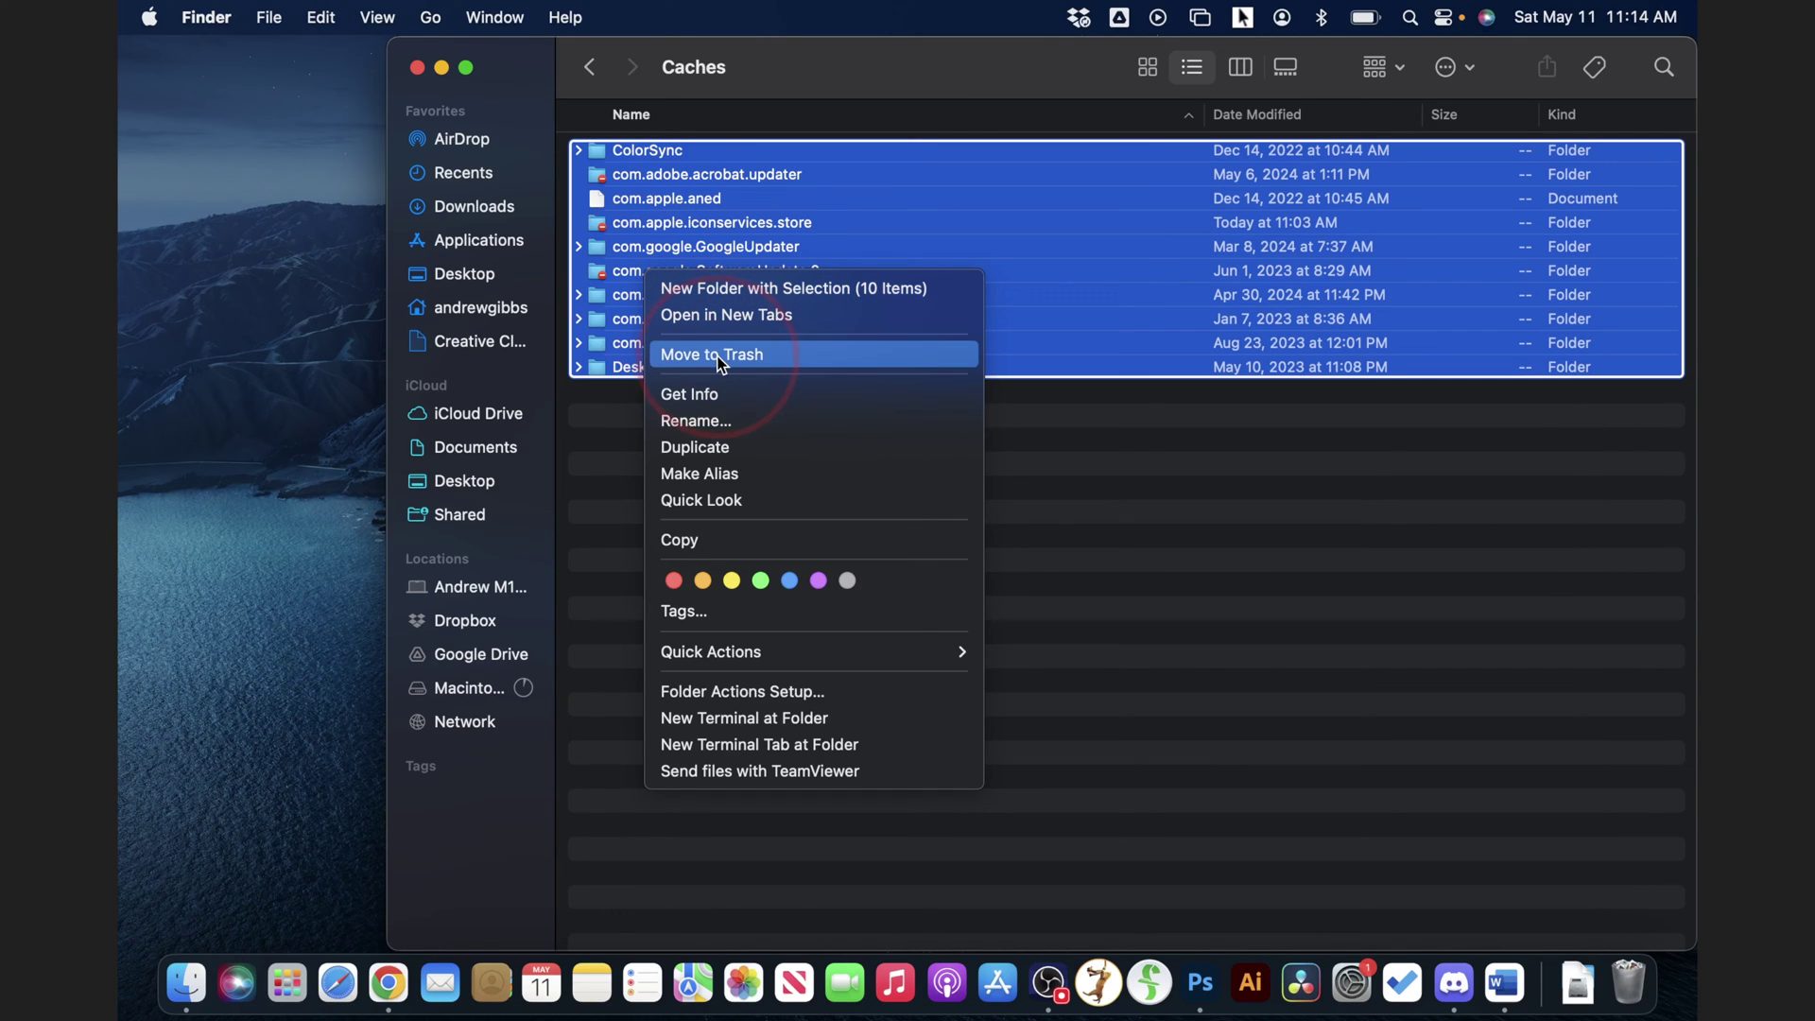
{"action": "left_click", "coordinate": [1032, 455]}
{"action": "left_click_drag", "start_coordinate": [775, 327], "coordinate": [1627, 983]}
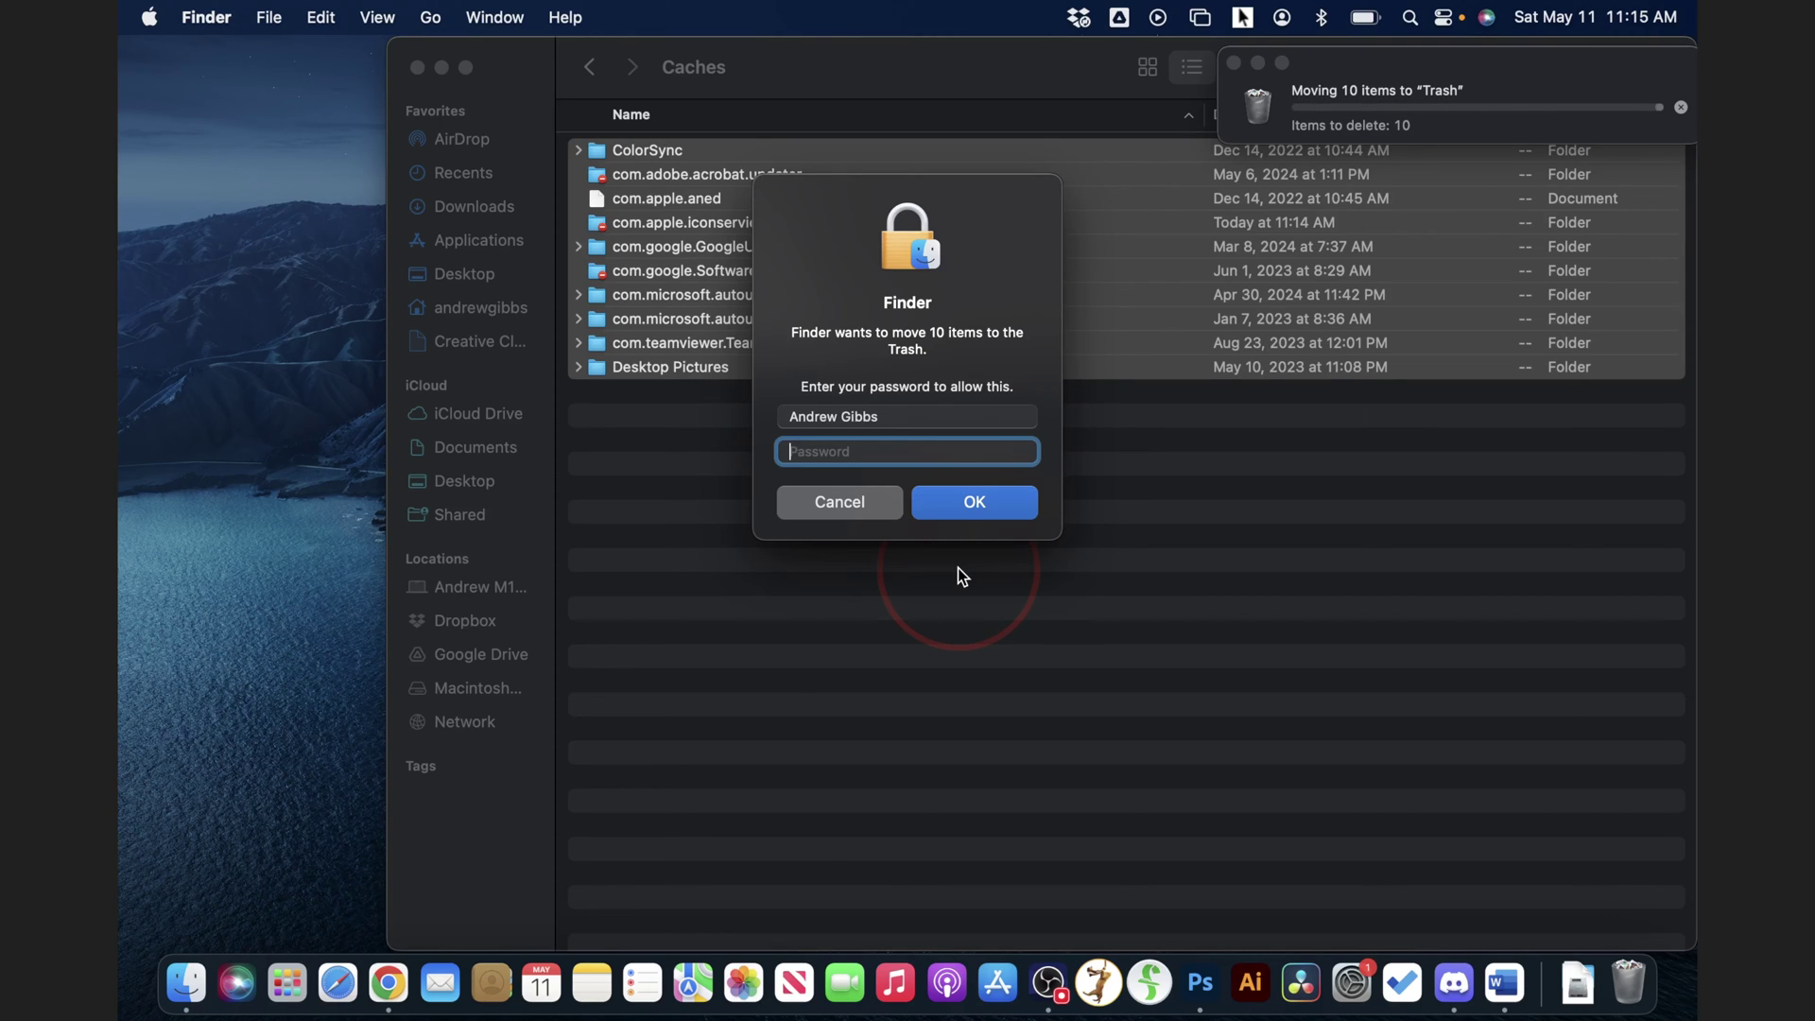
{"action": "key", "text": "Escape"}
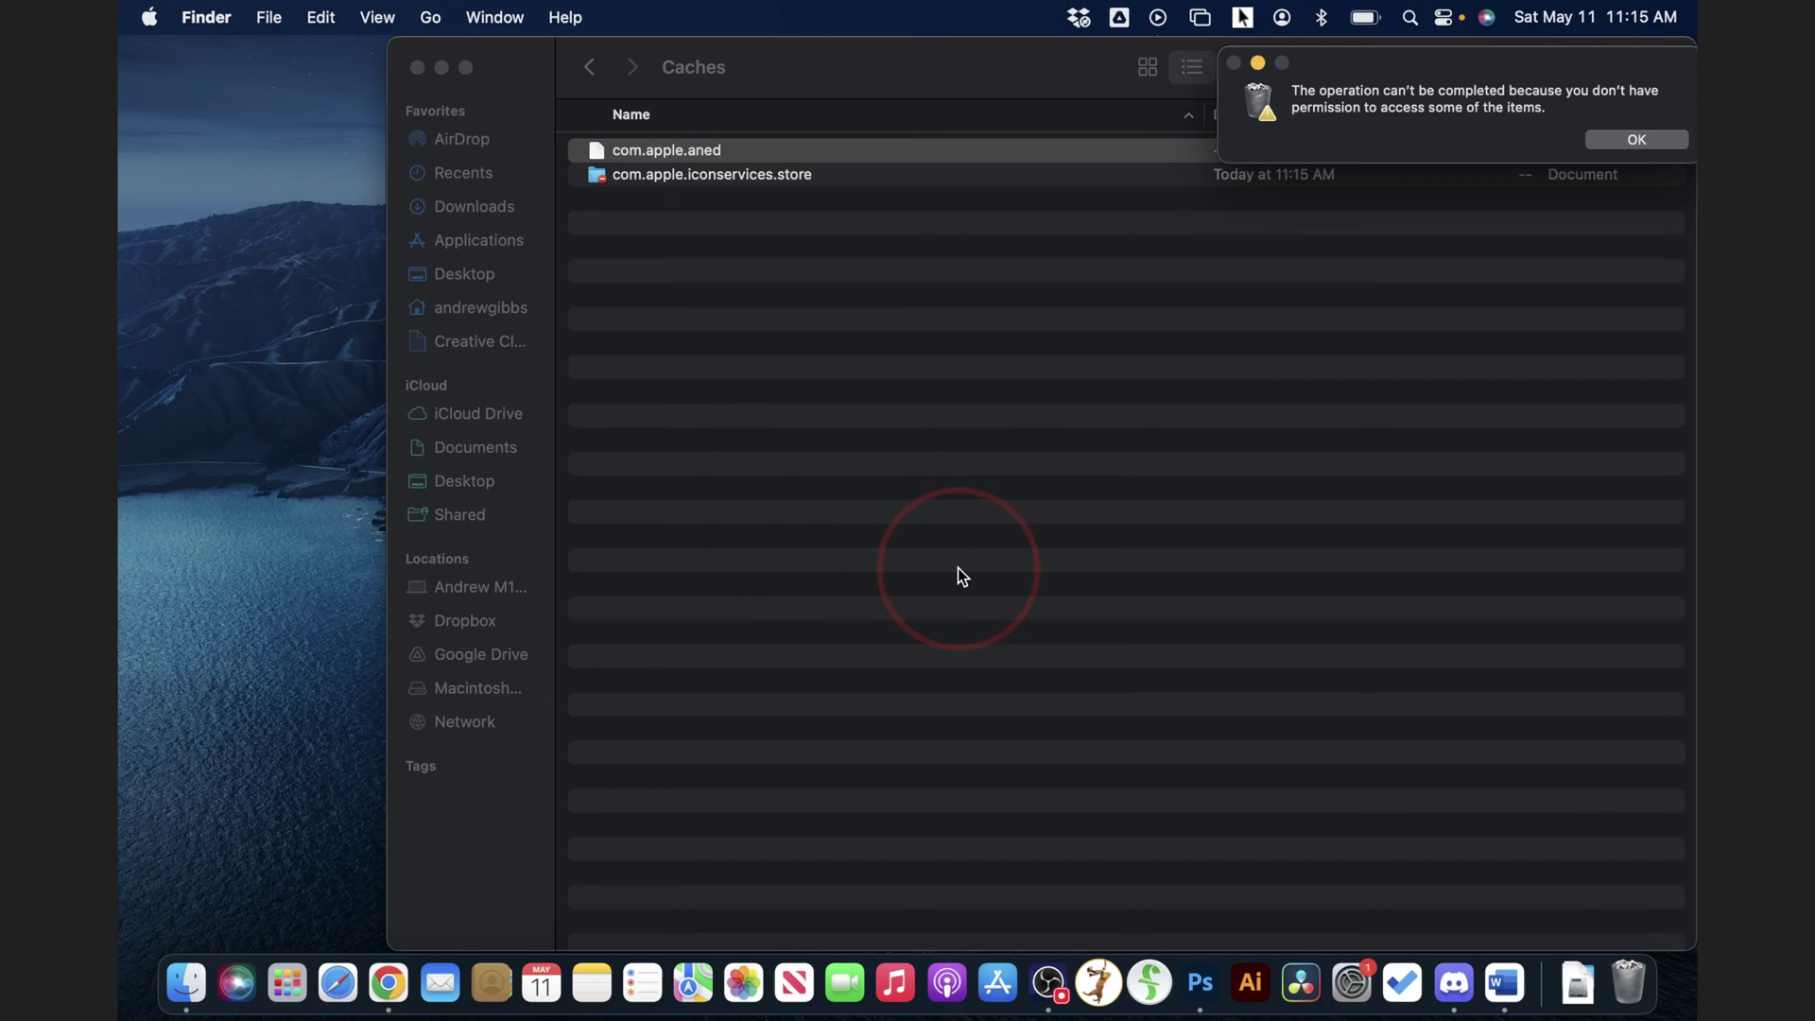
{"action": "left_click", "coordinate": [1642, 138]}
{"action": "left_click", "coordinate": [1170, 383]}
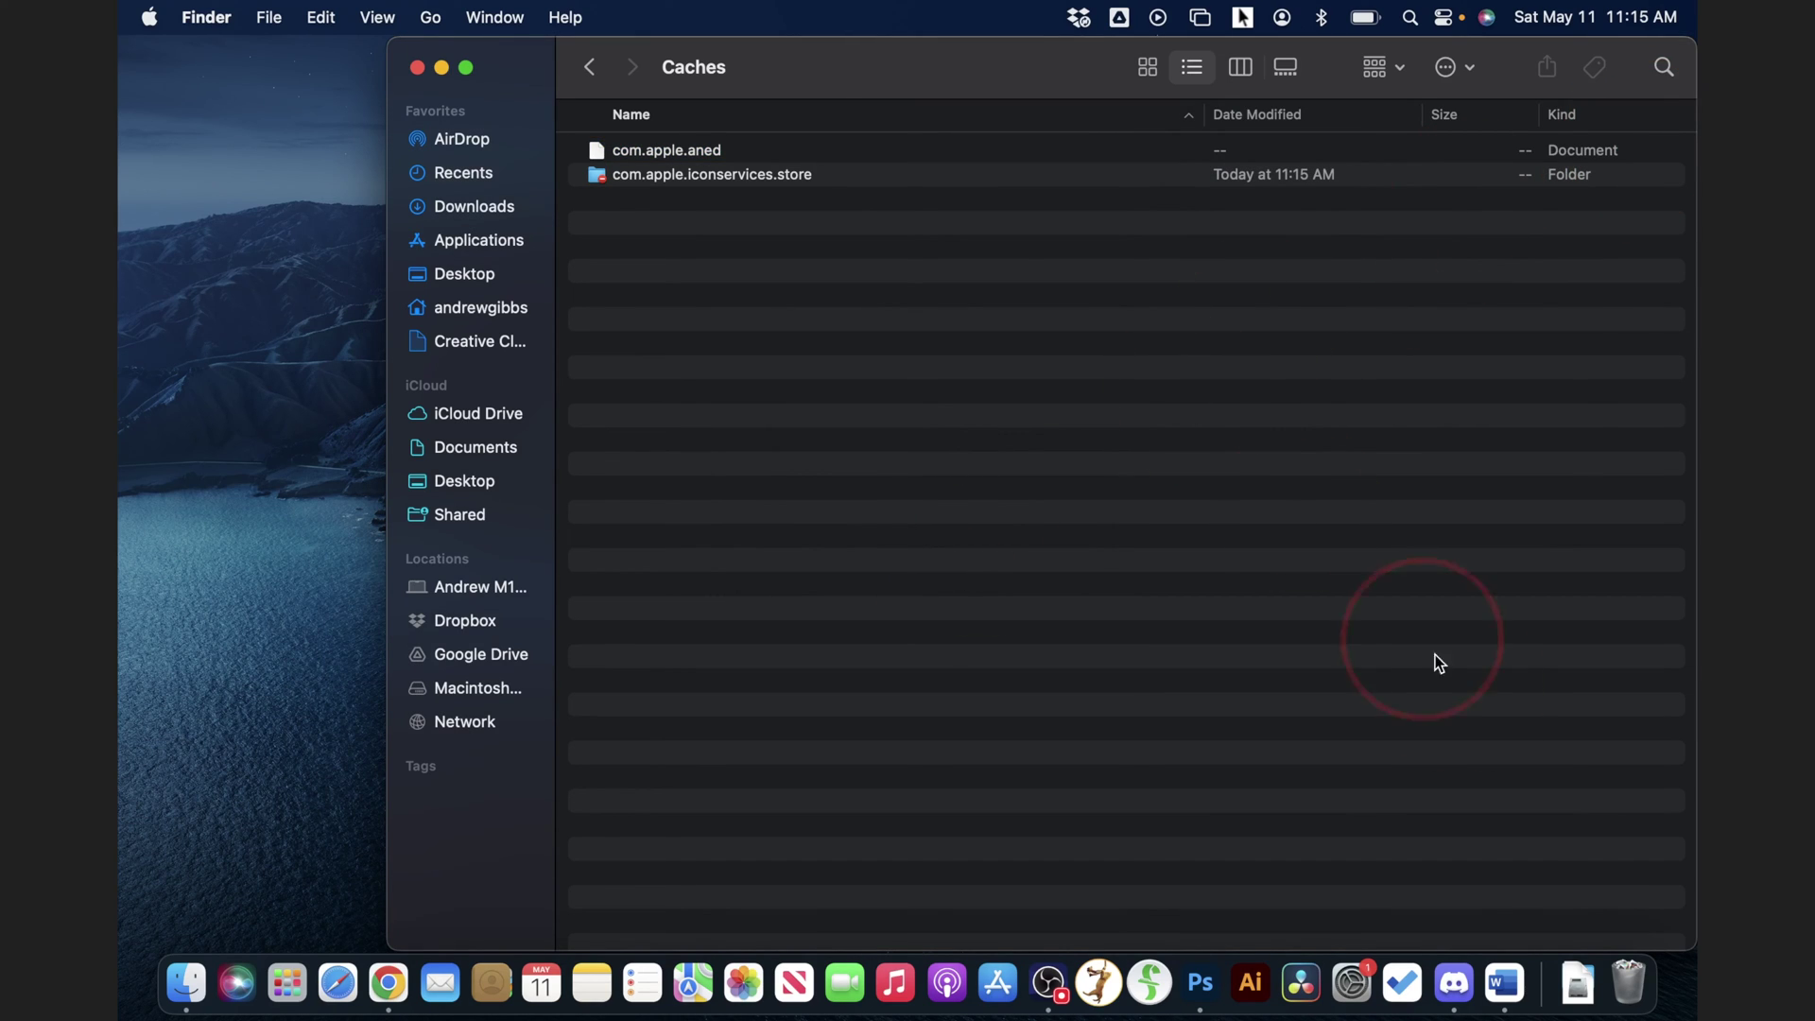
Step: Empty the Trash from the Dock and confirm the permanent erase
{"action": "right_click", "coordinate": [1627, 983]}
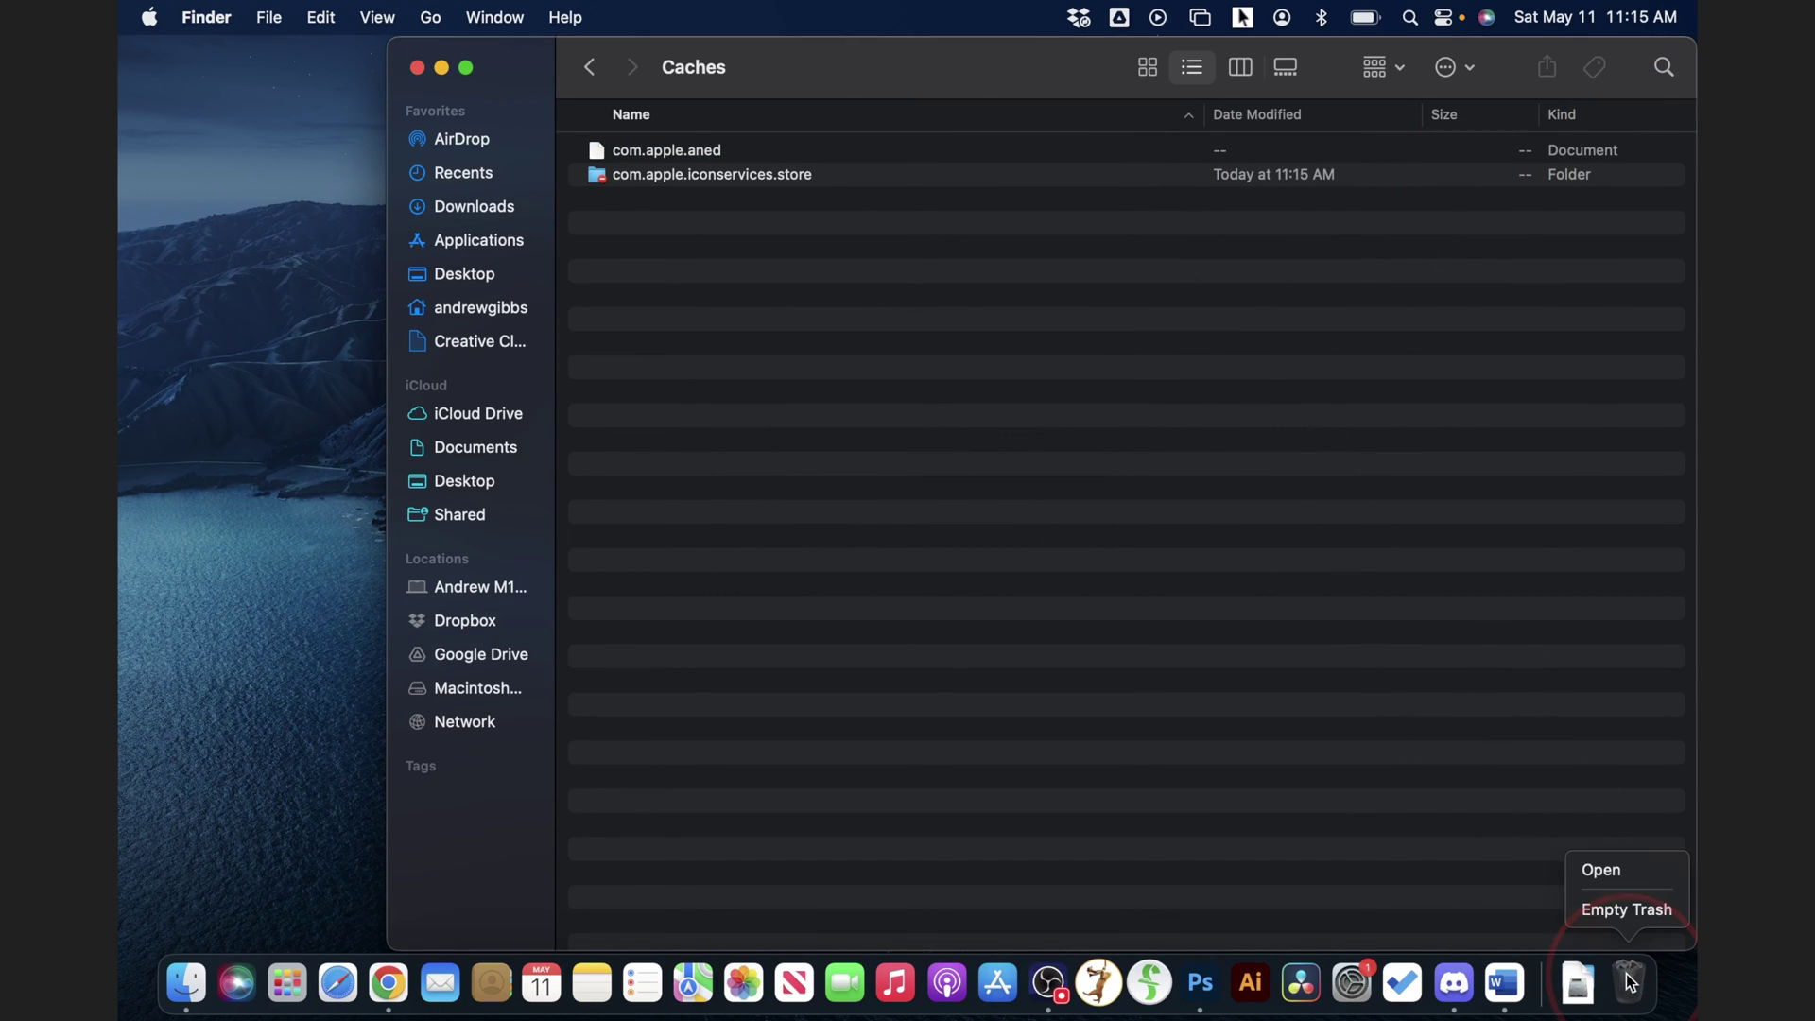
{"action": "left_click", "coordinate": [1620, 912]}
{"action": "left_click", "coordinate": [998, 442]}
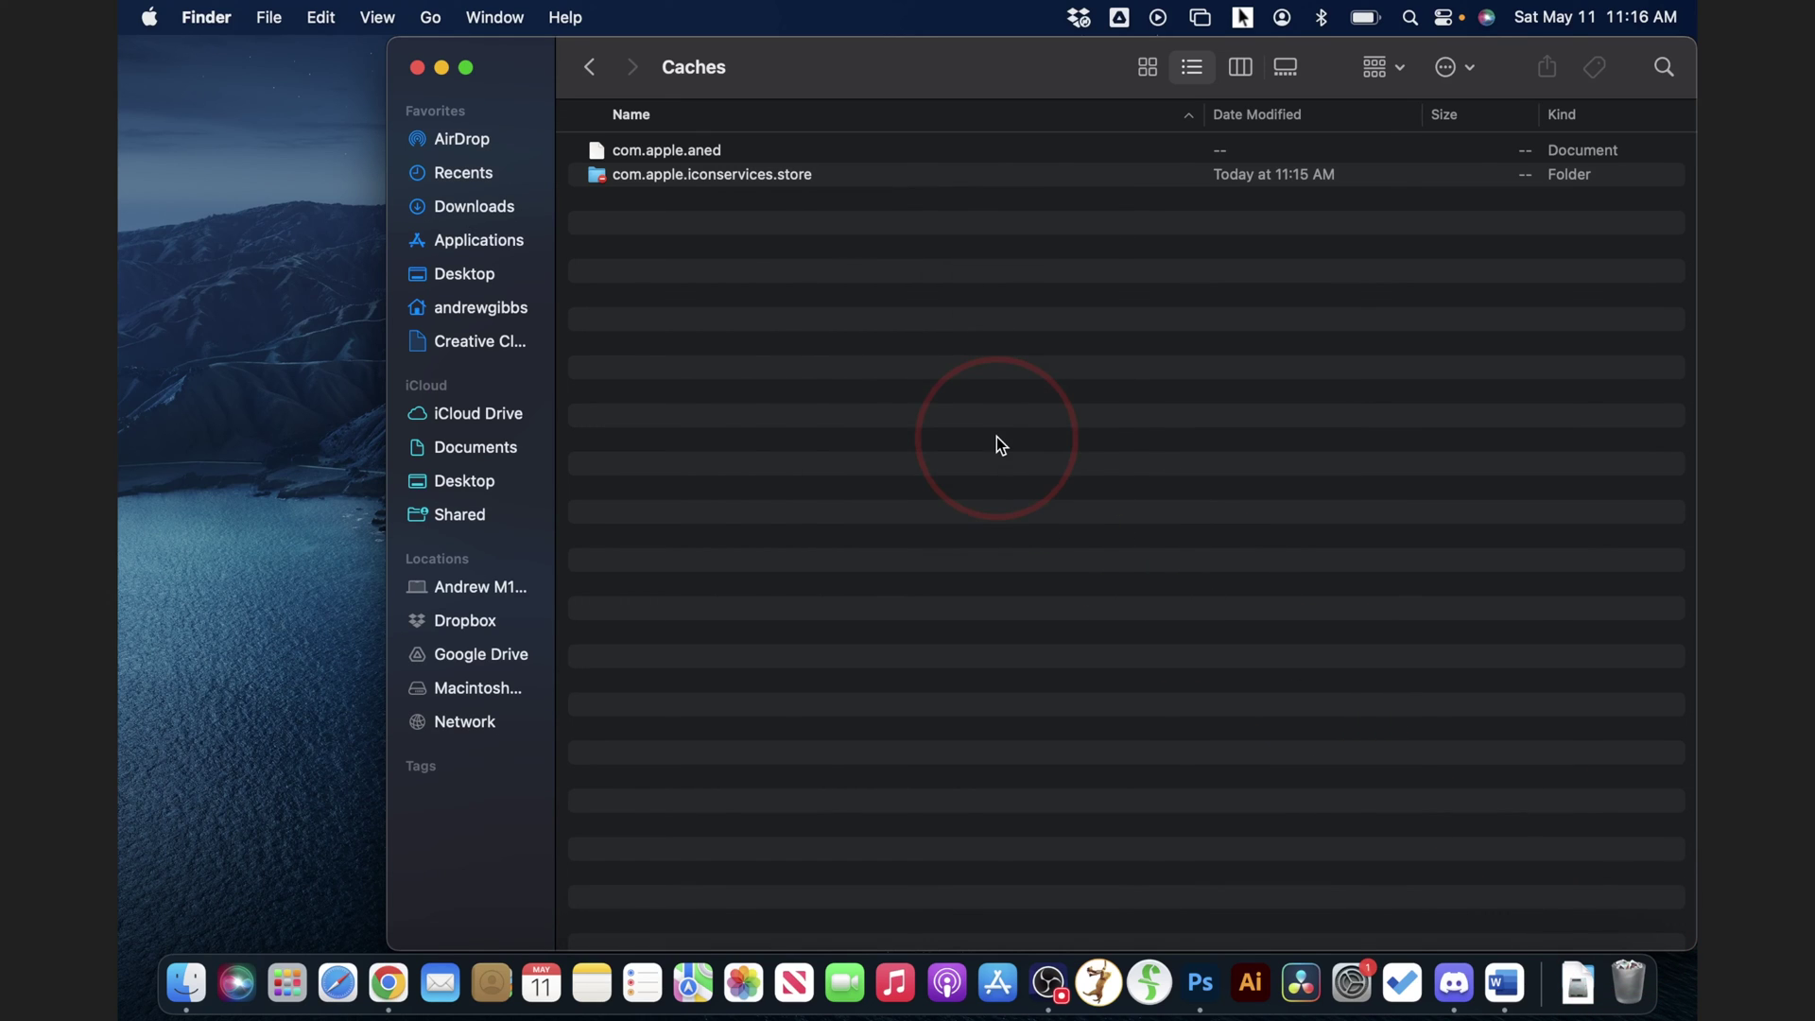